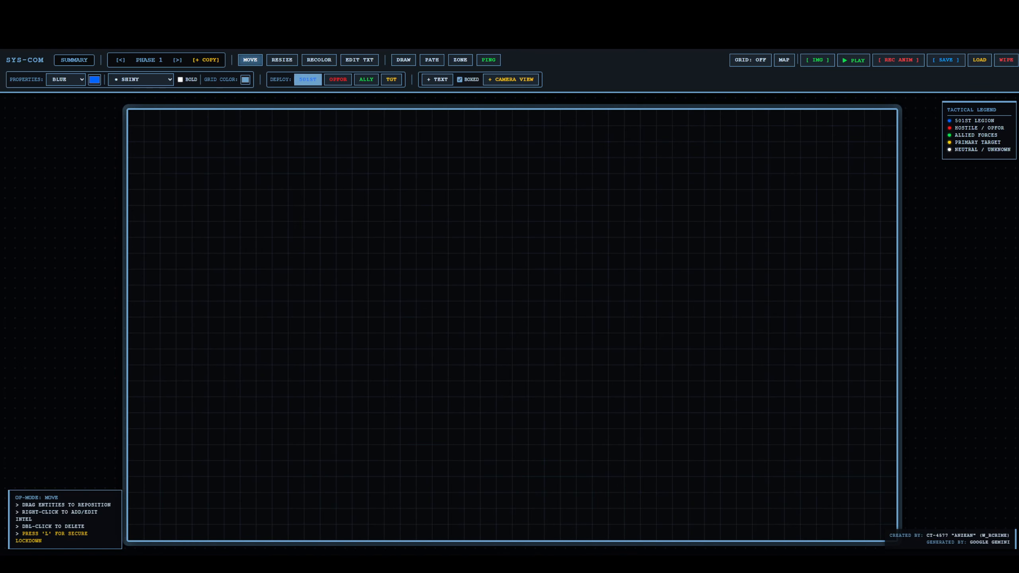
- Animate a 501st marker moving from the map's left side to its right side across a copied phase and play it
{"action": "left_click", "coordinate": [307, 80]}
{"action": "mouse_move", "coordinate": [501, 321]}
{"action": "left_mouse_down"}
{"action": "mouse_move", "coordinate": [307, 238]}
{"action": "mouse_move", "coordinate": [275, 253]}
{"action": "left_mouse_up"}
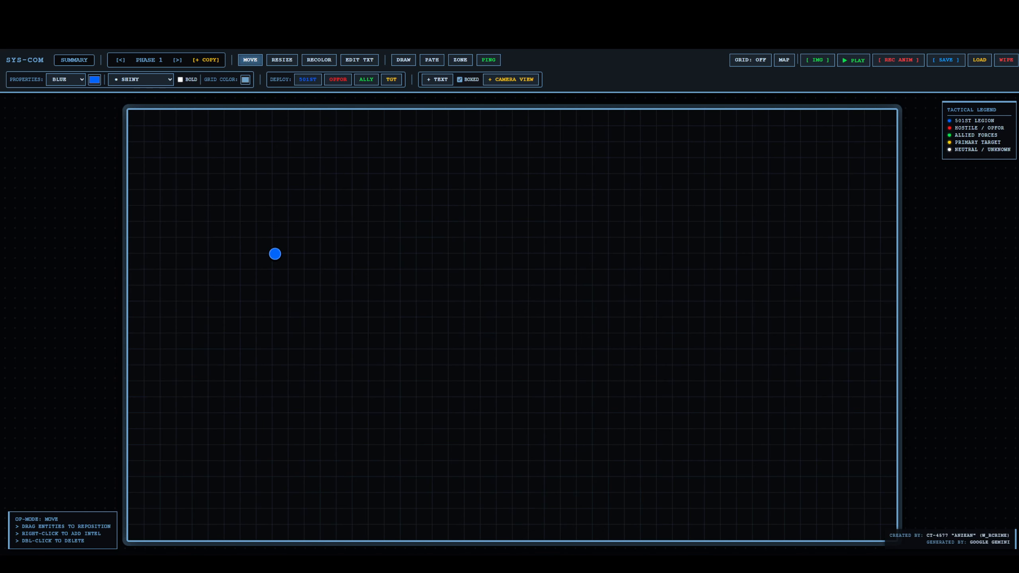
{"action": "left_click", "coordinate": [206, 60]}
{"action": "left_click_drag", "start_coordinate": [275, 253], "coordinate": [676, 257]}
{"action": "left_click", "coordinate": [854, 60]}
- Rename the phase as TEST 1
{"action": "left_click", "coordinate": [151, 60]}
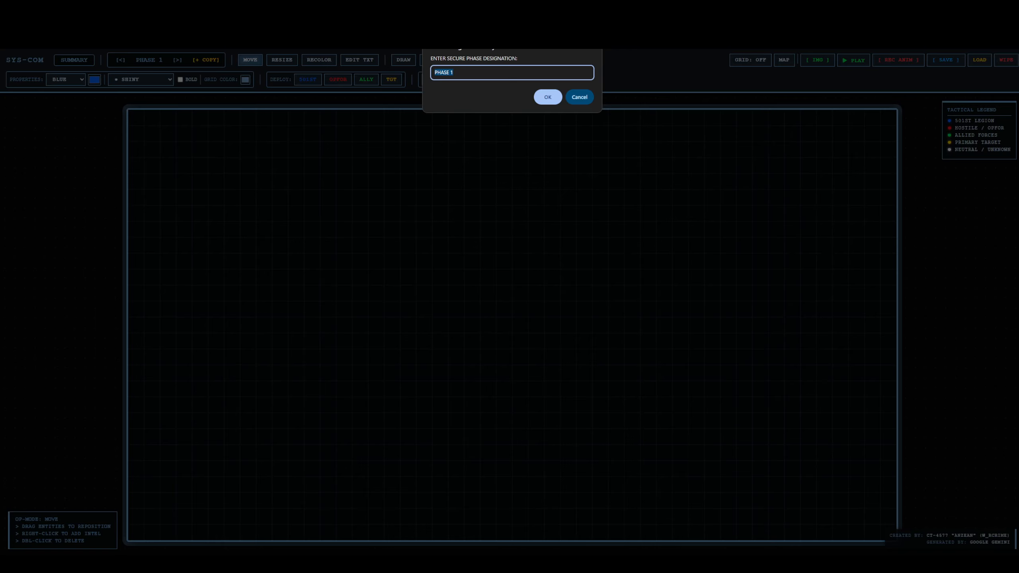
{"action": "type", "text": "TEST 1"}
{"action": "key", "text": "Return"}
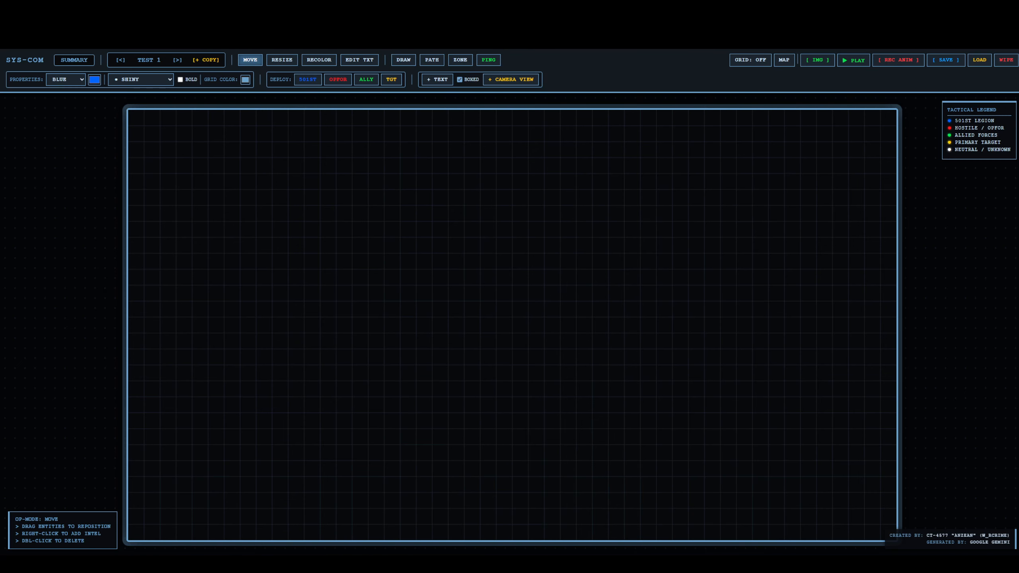
- Deploy a 501st marker in the upper-left part of the map and delete it
{"action": "left_click", "coordinate": [308, 79]}
{"action": "left_click_drag", "start_coordinate": [520, 329], "coordinate": [349, 222]}
{"action": "double_click", "coordinate": [349, 222]}
- Deploy another 501st marker at the map's centre and enlarge it to more than twice its size
{"action": "left_click", "coordinate": [308, 80]}
{"action": "left_click", "coordinate": [283, 60]}
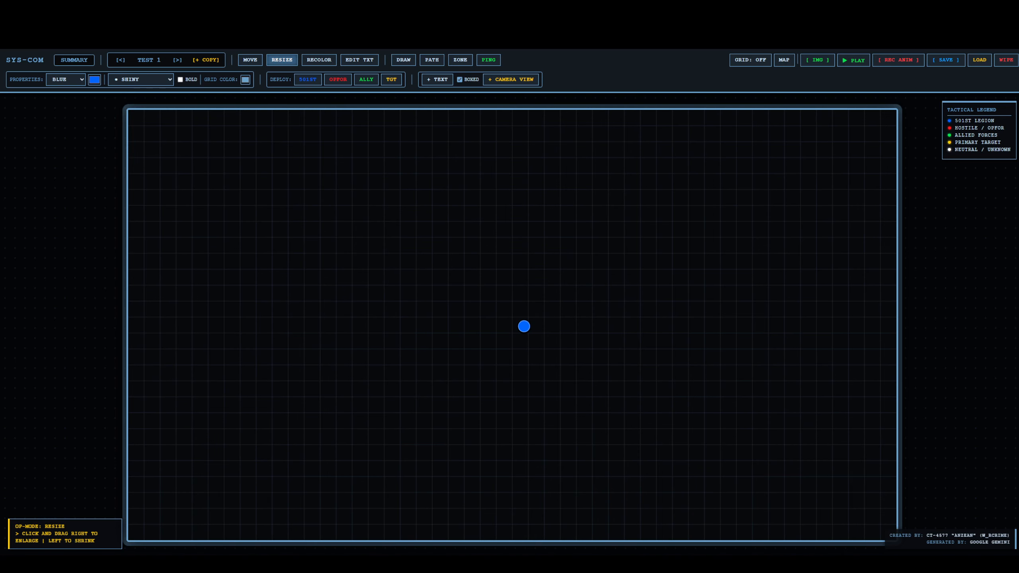
{"action": "left_click_drag", "start_coordinate": [524, 326], "coordinate": [556, 326]}
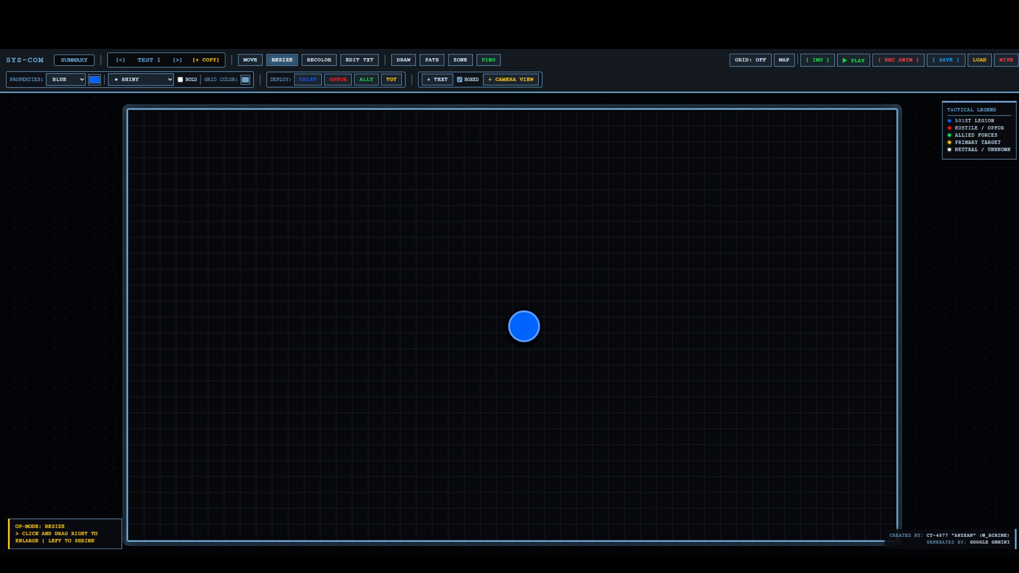
- Delete the enlarged marker and deploy a new 501st marker in the upper-left part of the map
{"action": "left_click", "coordinate": [251, 60]}
{"action": "double_click", "coordinate": [524, 327]}
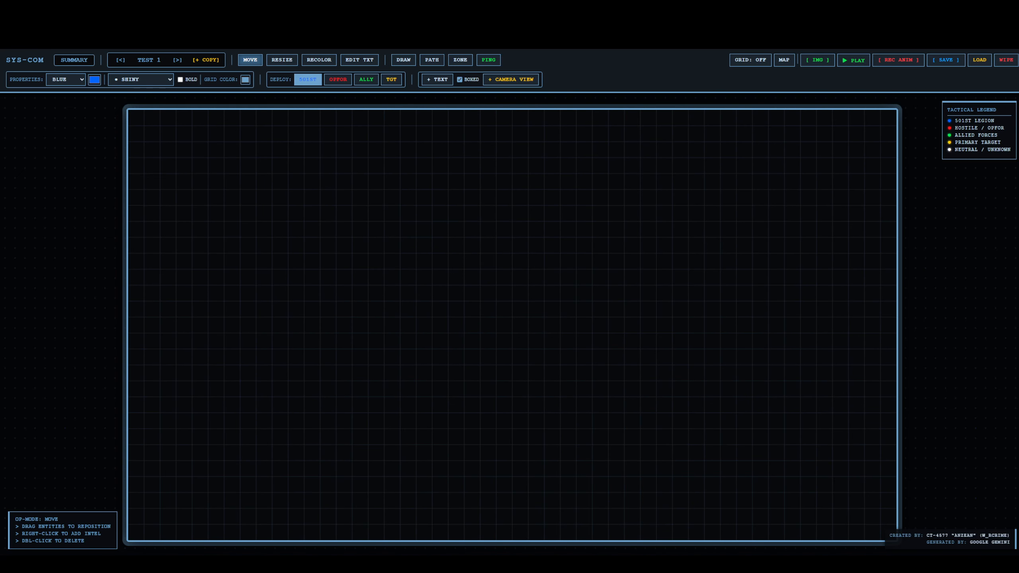
{"action": "left_click", "coordinate": [308, 79]}
{"action": "left_click_drag", "start_coordinate": [524, 338], "coordinate": [353, 240]}
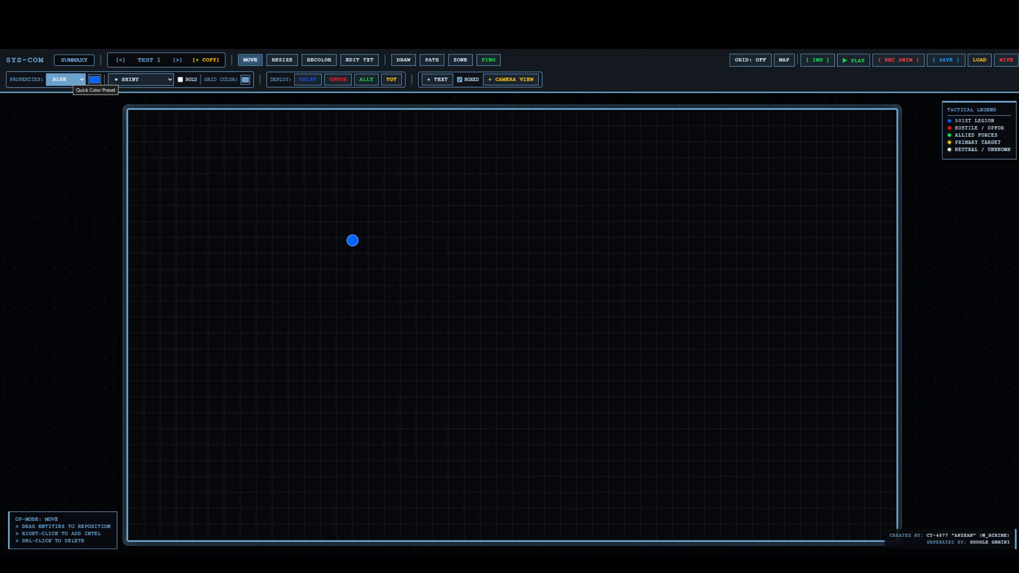
- Recolor the 501st marker red and delete it from the map
{"action": "left_click", "coordinate": [66, 79]}
{"action": "left_click", "coordinate": [57, 101]}
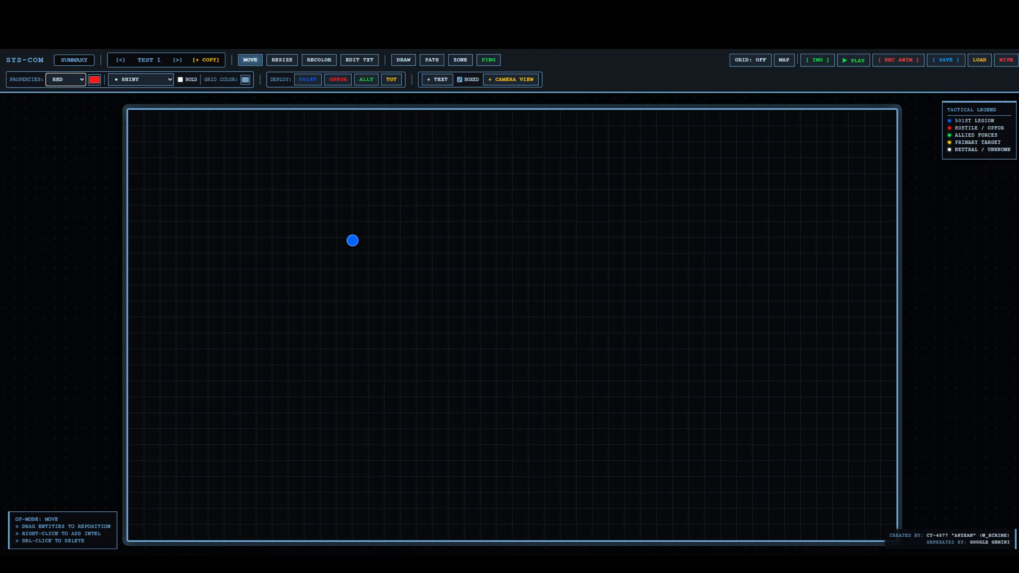
{"action": "left_click", "coordinate": [319, 59]}
{"action": "left_click", "coordinate": [352, 241]}
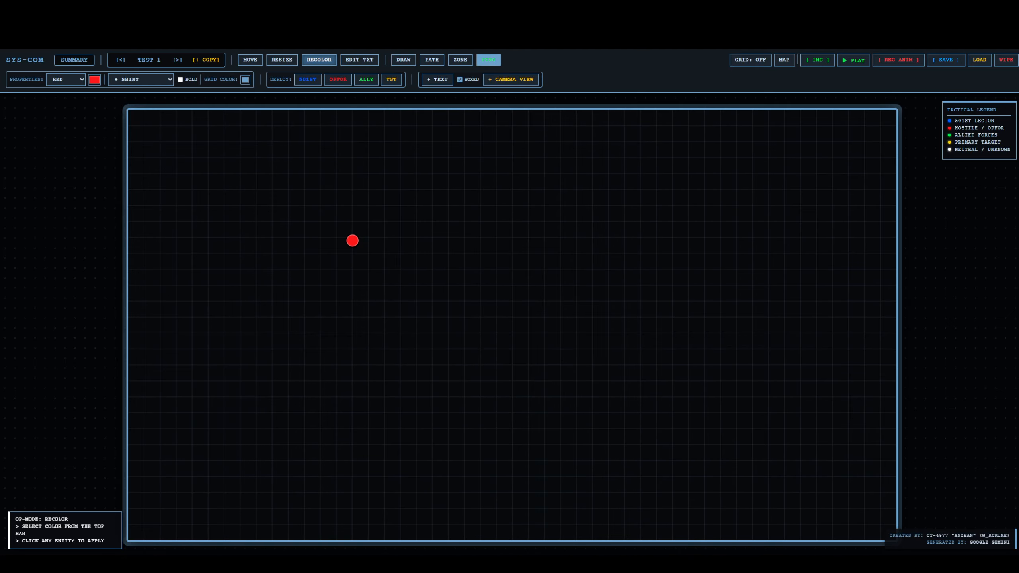
{"action": "left_click", "coordinate": [250, 59]}
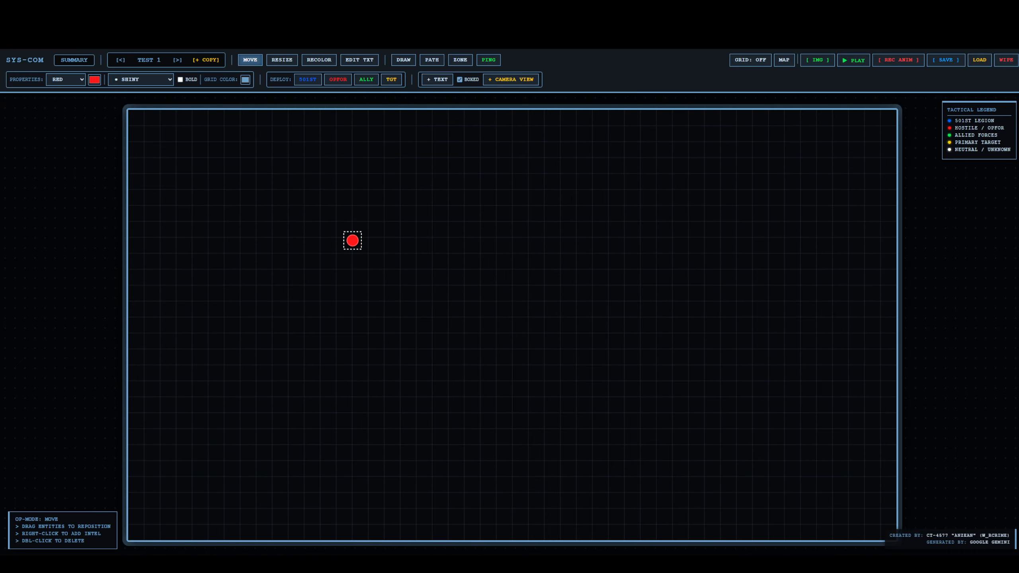
{"action": "double_click", "coordinate": [352, 240]}
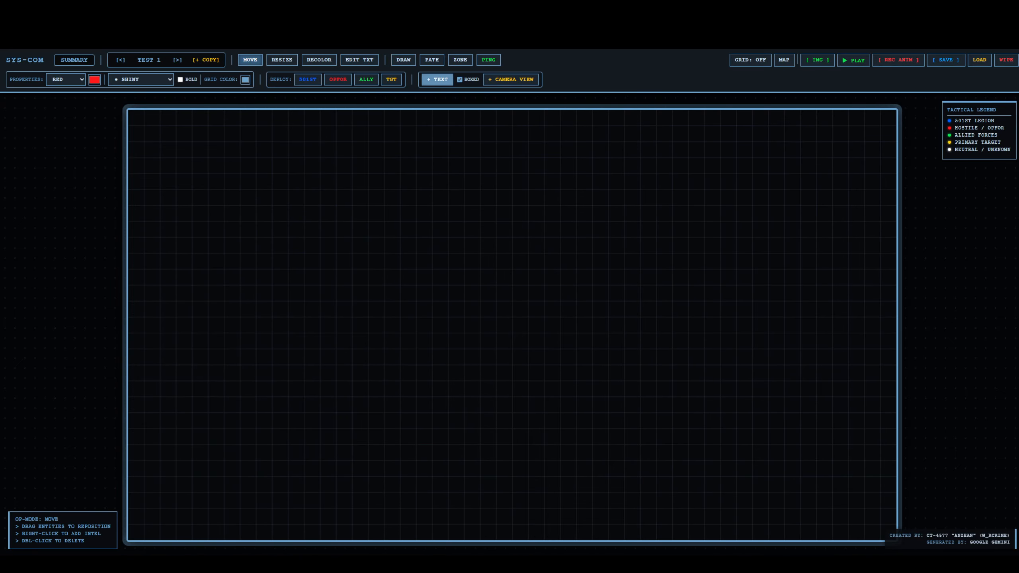
- Add a red boxed text label reading TESST and place it near the map's upper edge, left of centre
{"action": "left_click", "coordinate": [437, 79]}
{"action": "type", "text": "TESST"}
{"action": "key", "text": "Return"}
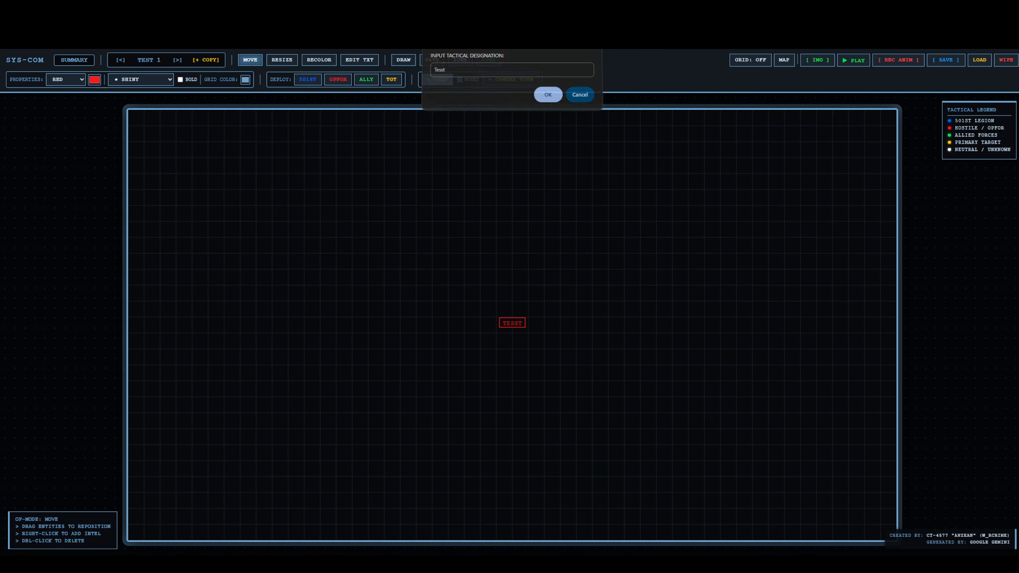
{"action": "left_click_drag", "start_coordinate": [512, 322], "coordinate": [364, 163]}
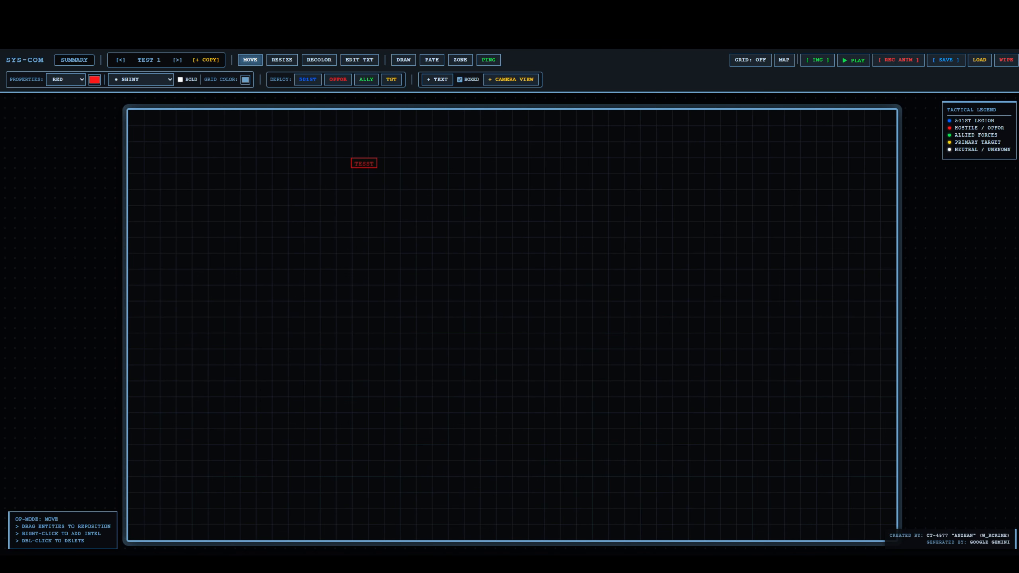
- Correct the label's text to Test and delete the label from the map
{"action": "left_click", "coordinate": [359, 59]}
{"action": "left_click", "coordinate": [364, 163]}
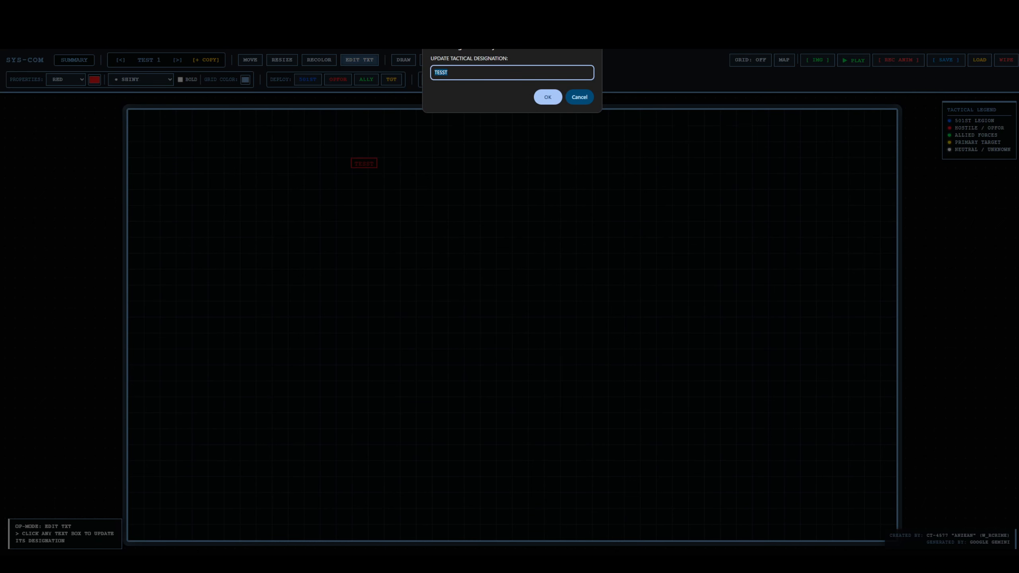
{"action": "type", "text": "Test"}
{"action": "key", "text": "Return"}
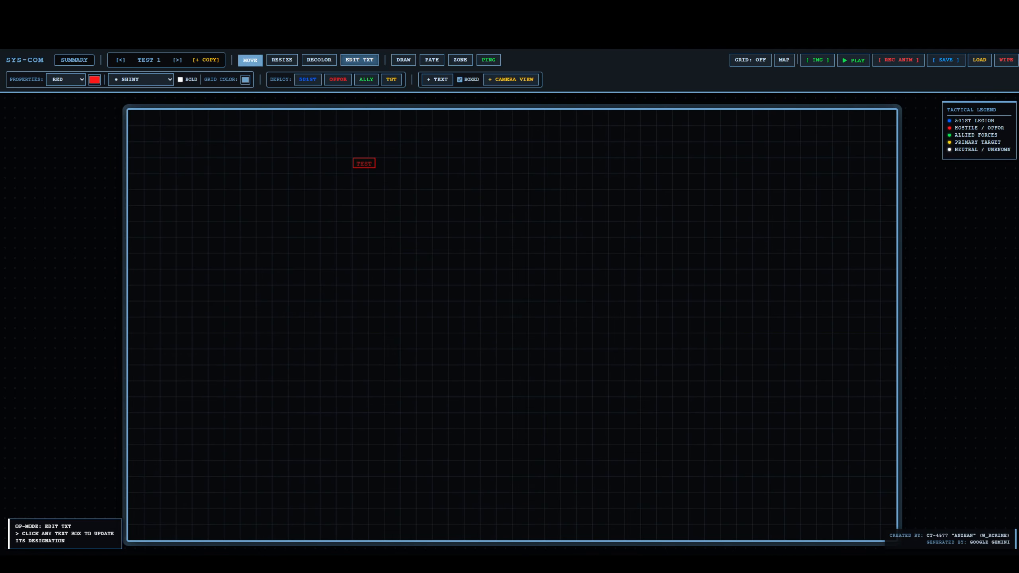
{"action": "left_click", "coordinate": [250, 60]}
{"action": "double_click", "coordinate": [364, 163]}
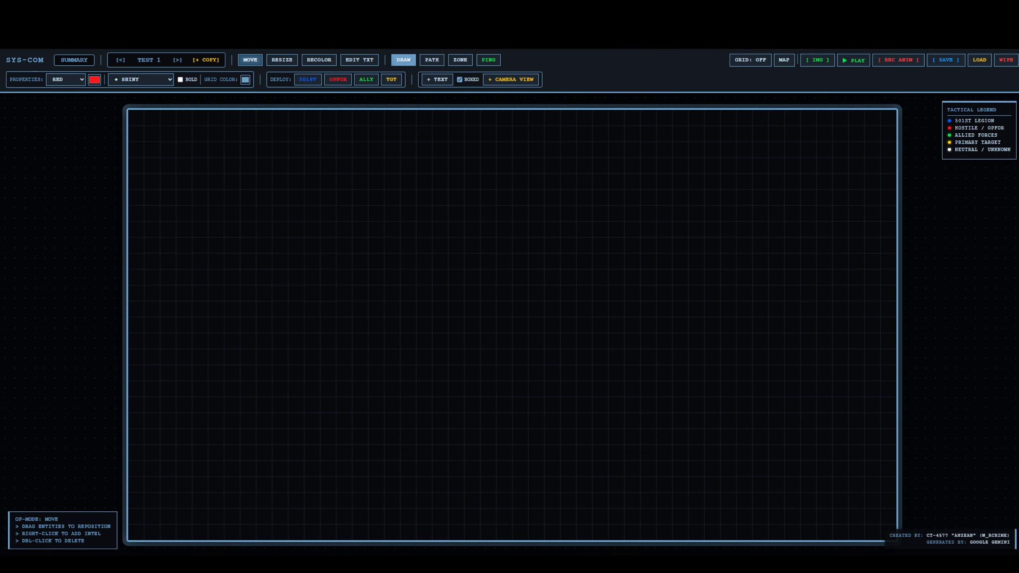
- Draw a large red freehand scribble around the middle of the map and delete it
{"action": "left_click", "coordinate": [403, 60]}
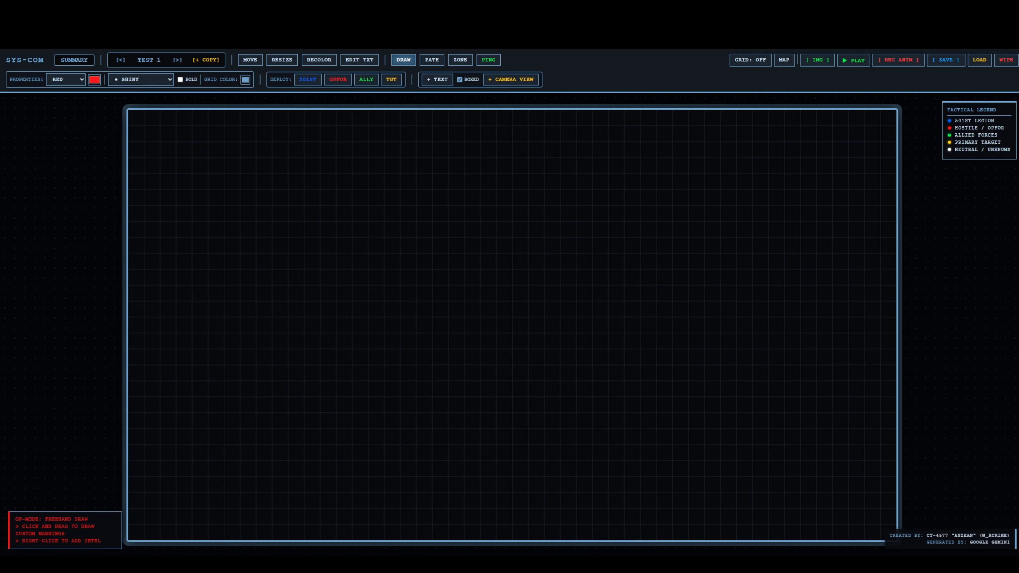
{"action": "mouse_move", "coordinate": [419, 217]}
{"action": "left_mouse_down"}
{"action": "mouse_move", "coordinate": [455, 353]}
{"action": "mouse_move", "coordinate": [441, 319]}
{"action": "mouse_move", "coordinate": [570, 256]}
{"action": "mouse_move", "coordinate": [422, 185]}
{"action": "left_mouse_up"}
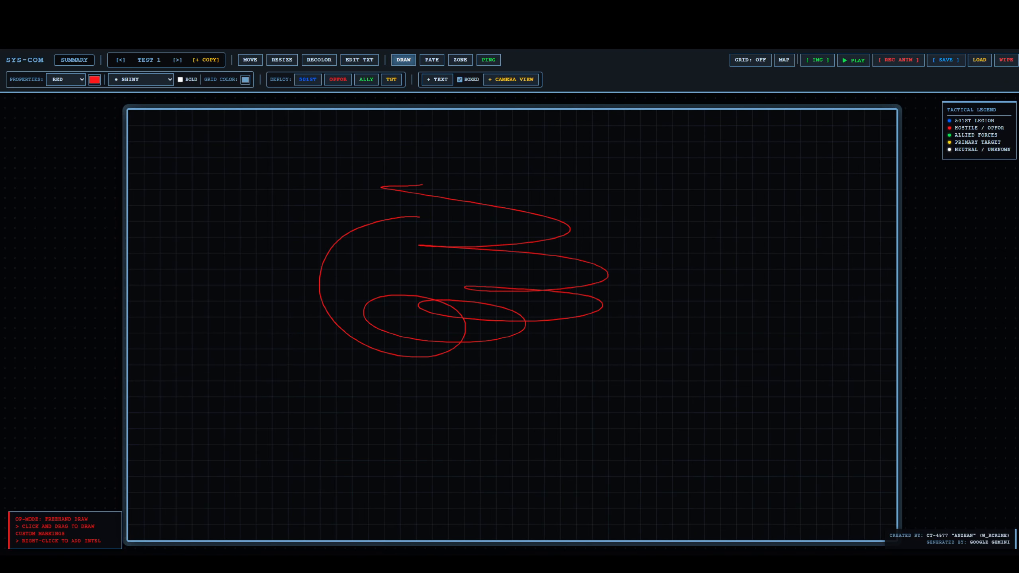
{"action": "left_click", "coordinate": [250, 59]}
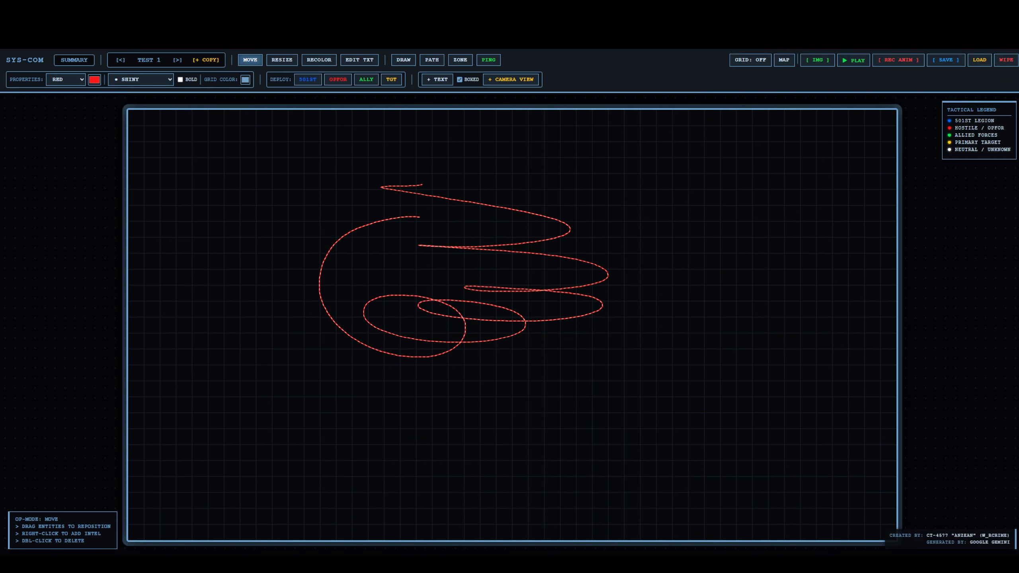
{"action": "double_click", "coordinate": [453, 247]}
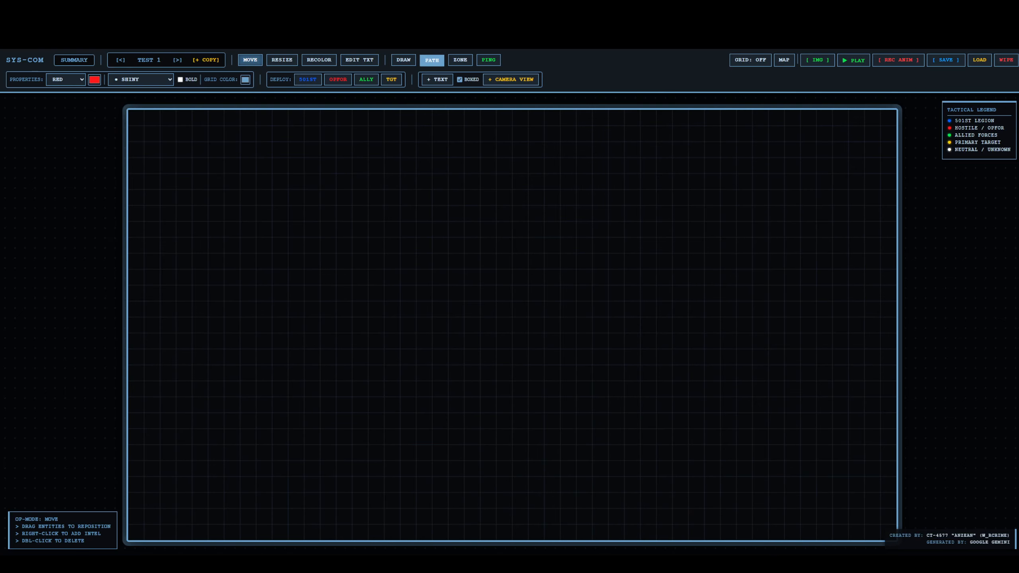
- Draw two blue single tactical paths running left to right, one below the other
{"action": "left_click", "coordinate": [431, 59]}
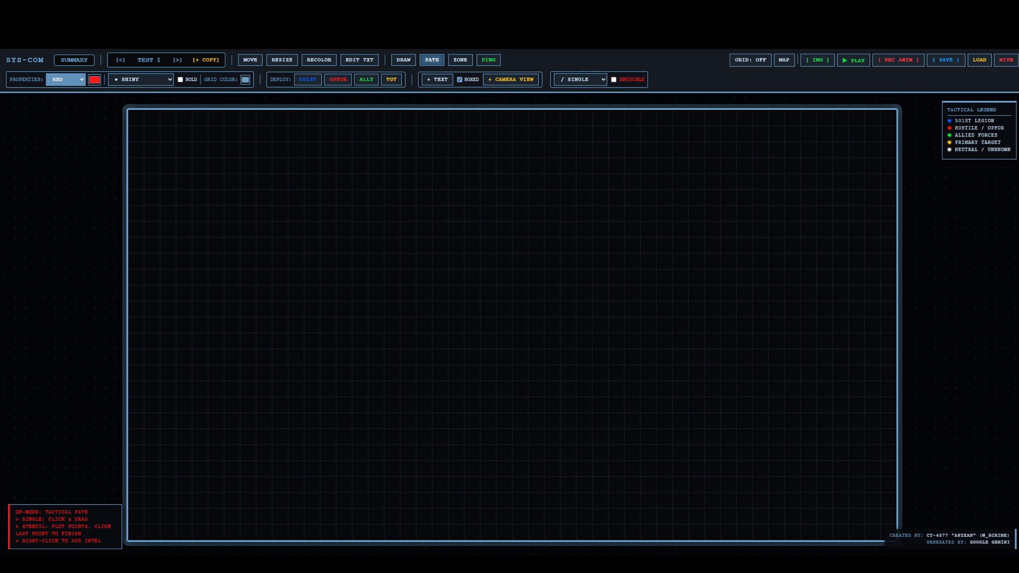
{"action": "left_click", "coordinate": [66, 79]}
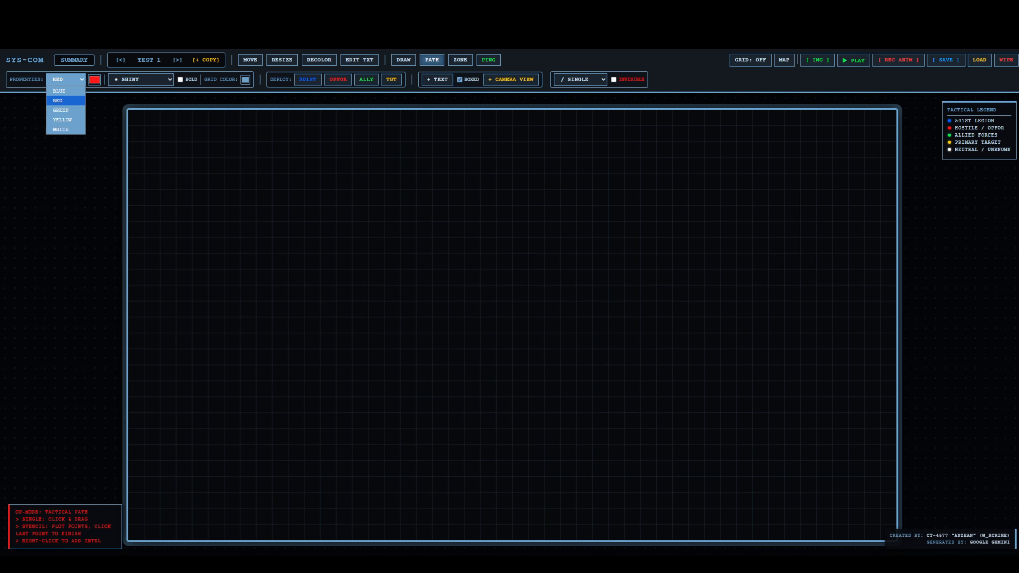
{"action": "left_click", "coordinate": [65, 91]}
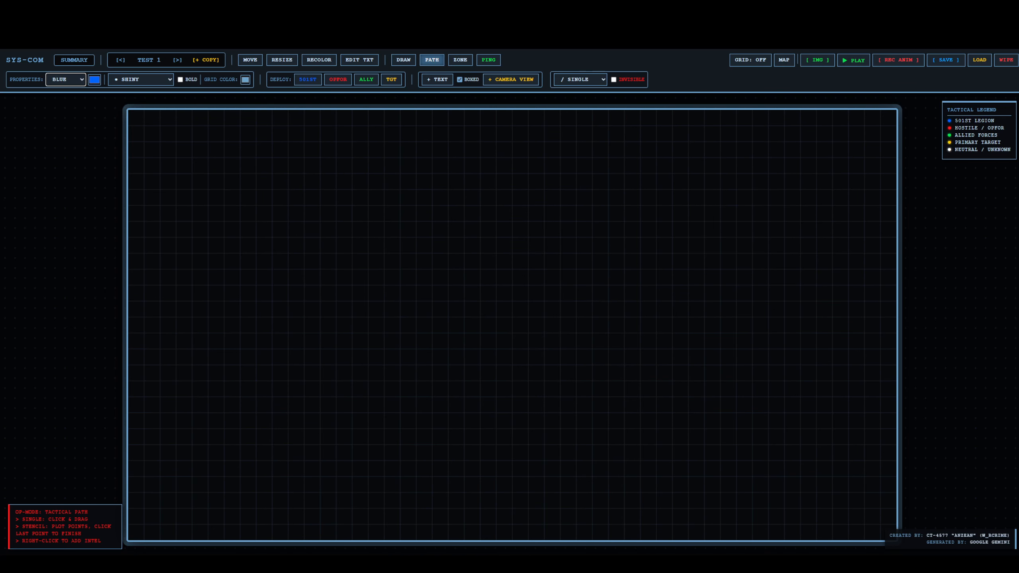
{"action": "left_click_drag", "start_coordinate": [320, 224], "coordinate": [497, 246]}
{"action": "left_click_drag", "start_coordinate": [327, 273], "coordinate": [458, 286]}
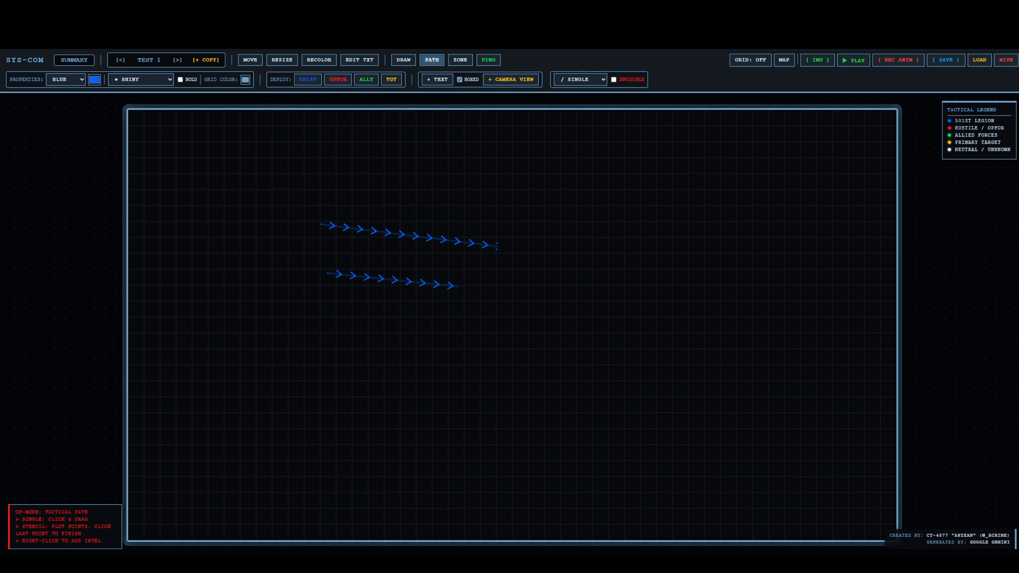
- Enable bold lines, draw a bold blue path above the two thin ones and add a short freehand stroke beside it
{"action": "left_click", "coordinate": [180, 80]}
{"action": "left_click_drag", "start_coordinate": [307, 168], "coordinate": [446, 198]}
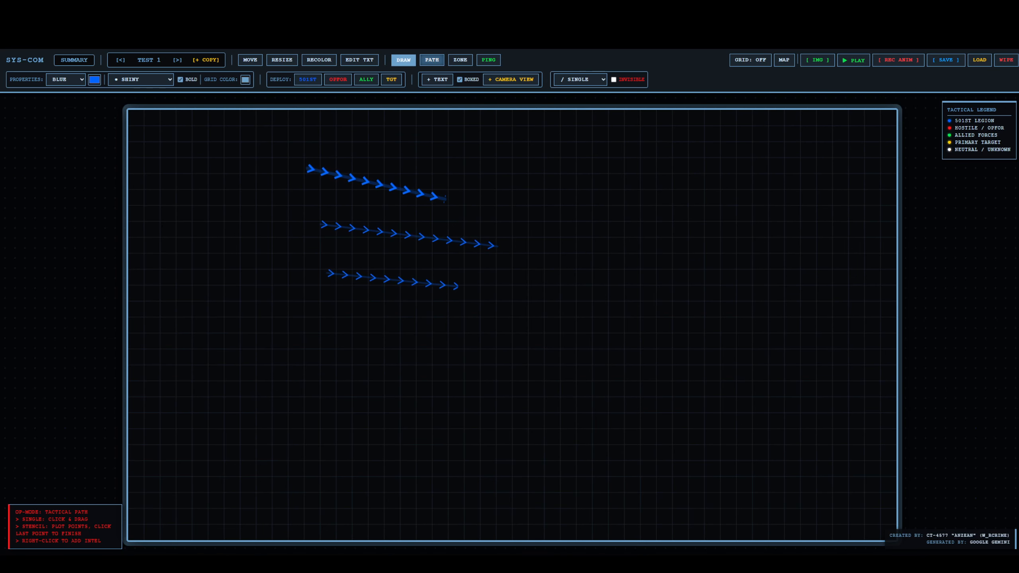
{"action": "left_click", "coordinate": [403, 59]}
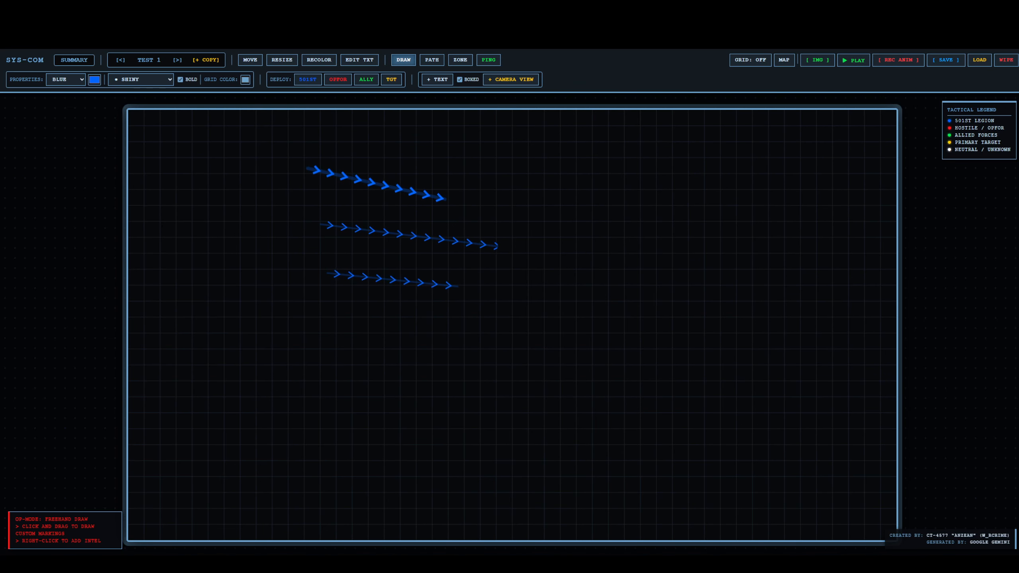
{"action": "left_click_drag", "start_coordinate": [333, 177], "coordinate": [349, 182]}
- Delete the short freehand stroke and all three blue paths from the map
{"action": "left_click", "coordinate": [250, 60]}
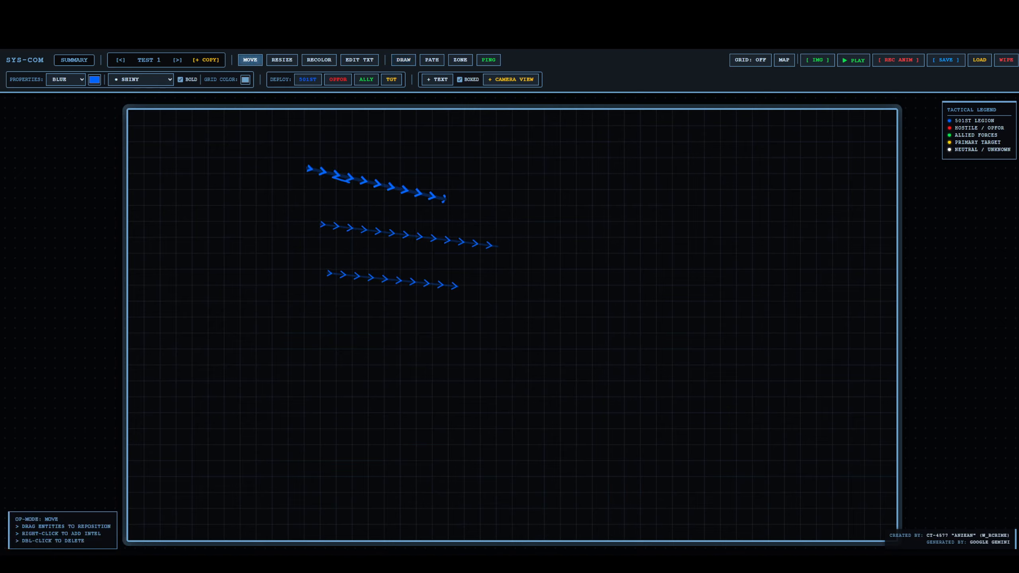
{"action": "double_click", "coordinate": [363, 180]}
{"action": "double_click", "coordinate": [341, 180]}
{"action": "double_click", "coordinate": [350, 228]}
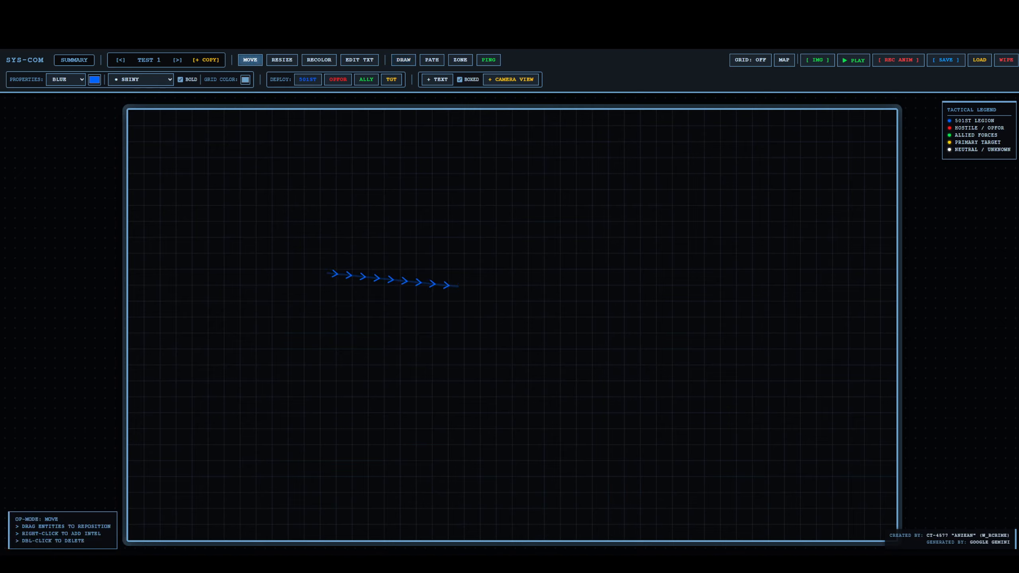
{"action": "double_click", "coordinate": [391, 279]}
- Draw a striped blue circular zone in the map's upper-left area and a smaller unstriped circular zone to its right
{"action": "left_click", "coordinate": [431, 59]}
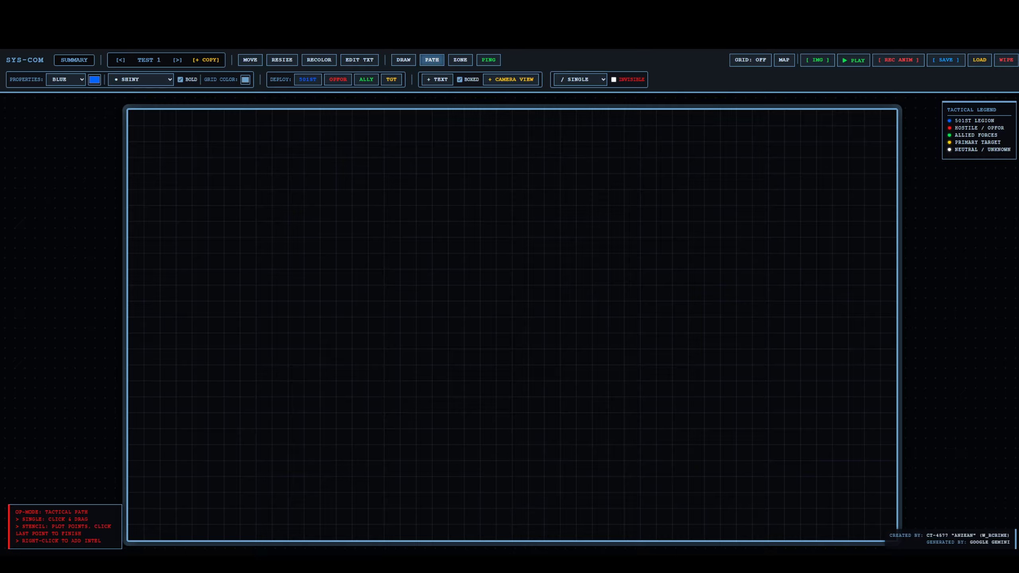
{"action": "left_click", "coordinate": [460, 59]}
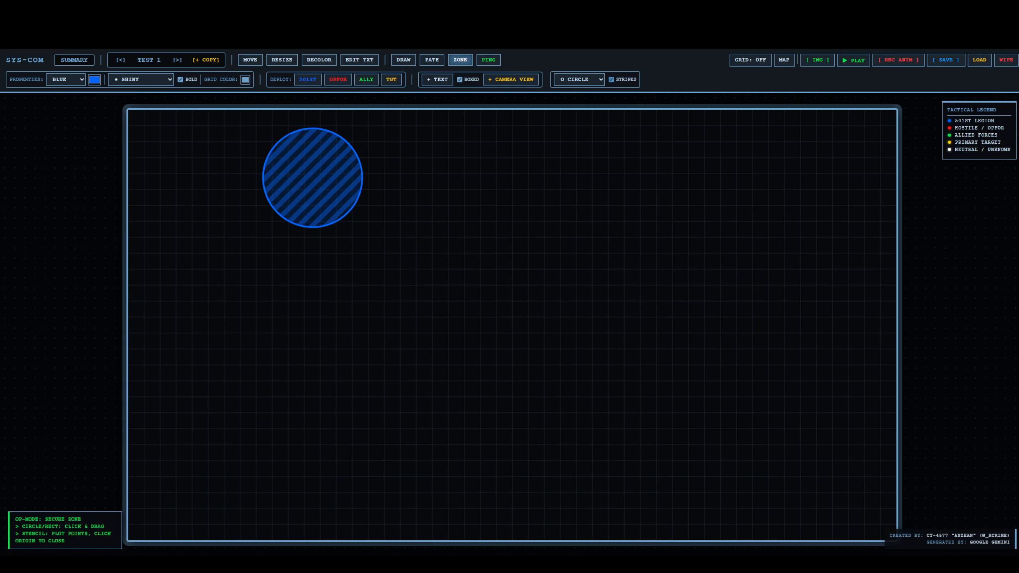
{"action": "left_click", "coordinate": [611, 80]}
{"action": "left_click_drag", "start_coordinate": [414, 143], "coordinate": [440, 169]}
- Draw an unstriped blue rectangular zone below the striped circle
{"action": "left_click", "coordinate": [579, 79]}
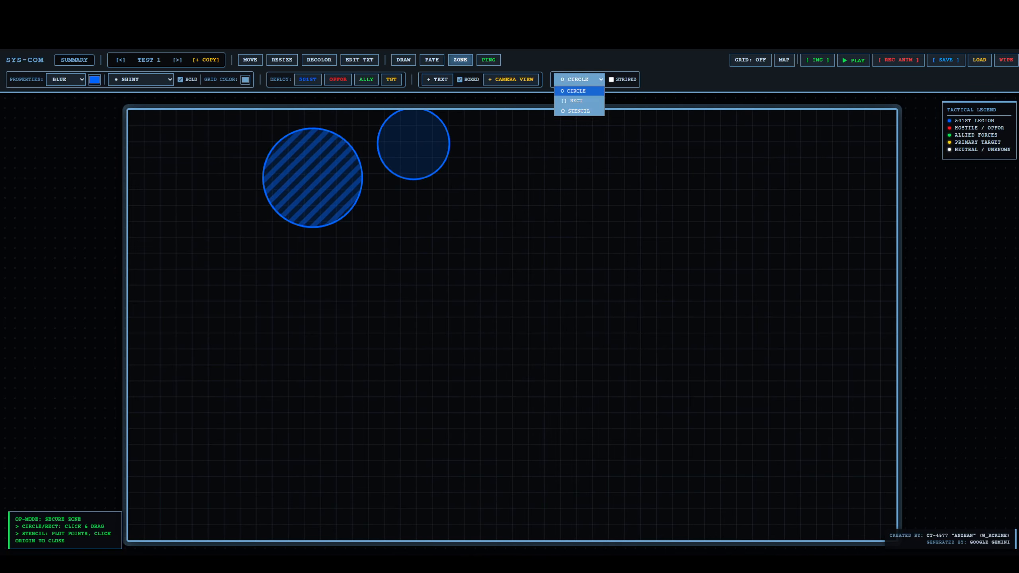
{"action": "left_click", "coordinate": [576, 101]}
{"action": "left_click_drag", "start_coordinate": [291, 259], "coordinate": [397, 333]}
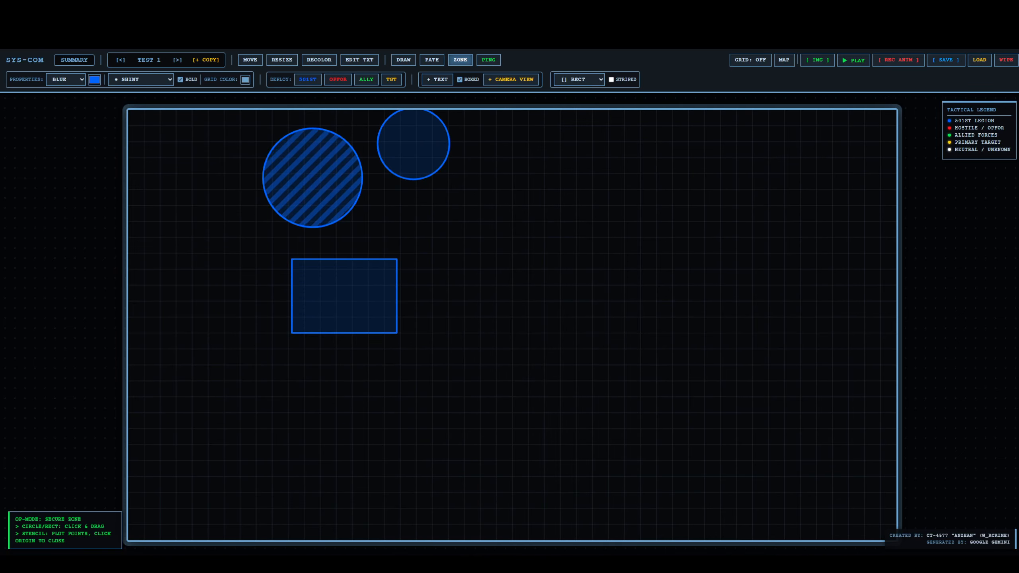
- Draw an unstriped blue stencil zone with nine corner points in a jagged, bolt-like shape beside the smaller circle, closing it at its origin
{"action": "left_click", "coordinate": [579, 79]}
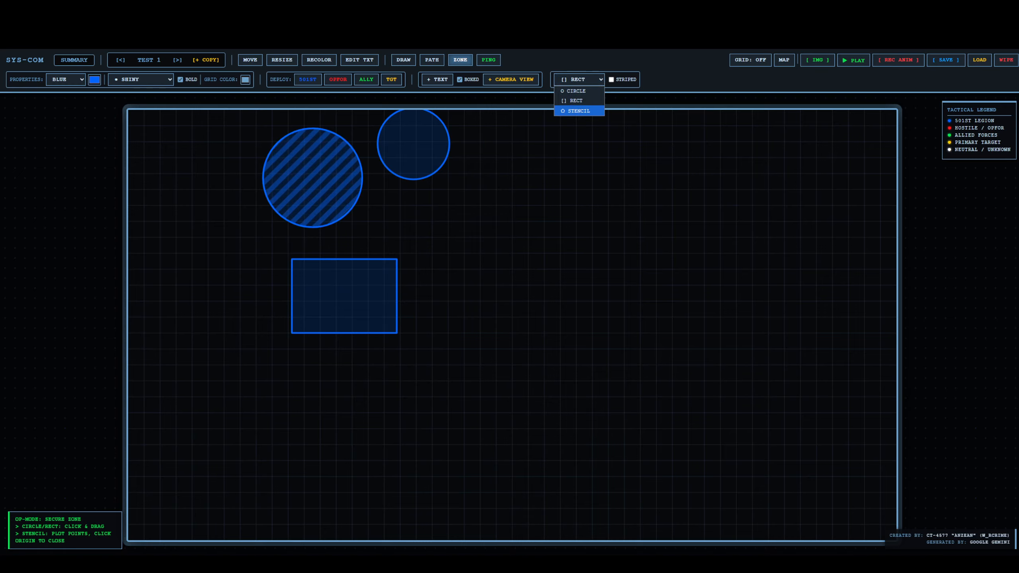
{"action": "left_click", "coordinate": [578, 112]}
{"action": "left_click", "coordinate": [562, 160]}
{"action": "left_click", "coordinate": [502, 176]}
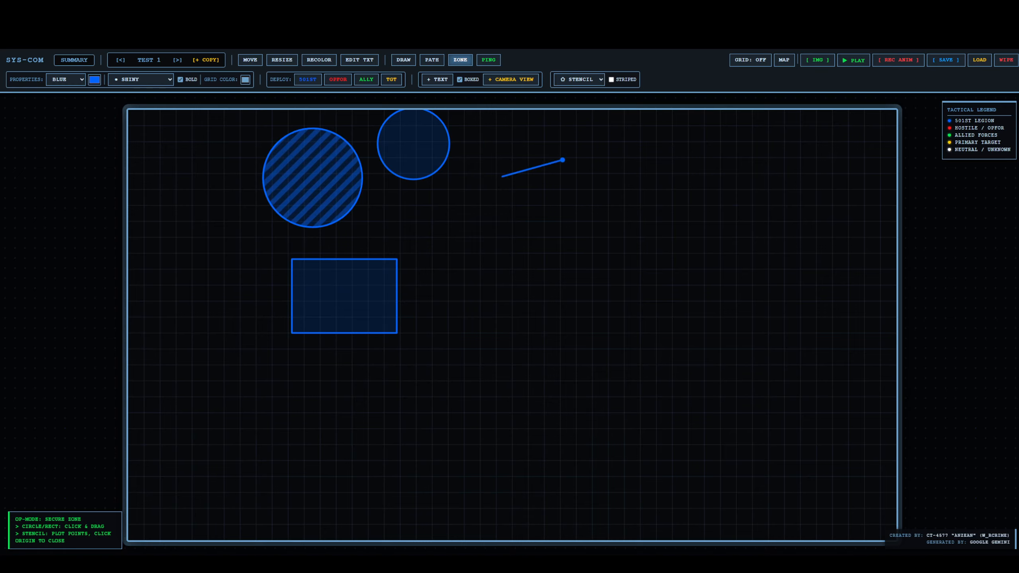
{"action": "left_click", "coordinate": [528, 209]}
{"action": "left_click", "coordinate": [463, 219]}
{"action": "left_click", "coordinate": [496, 245]}
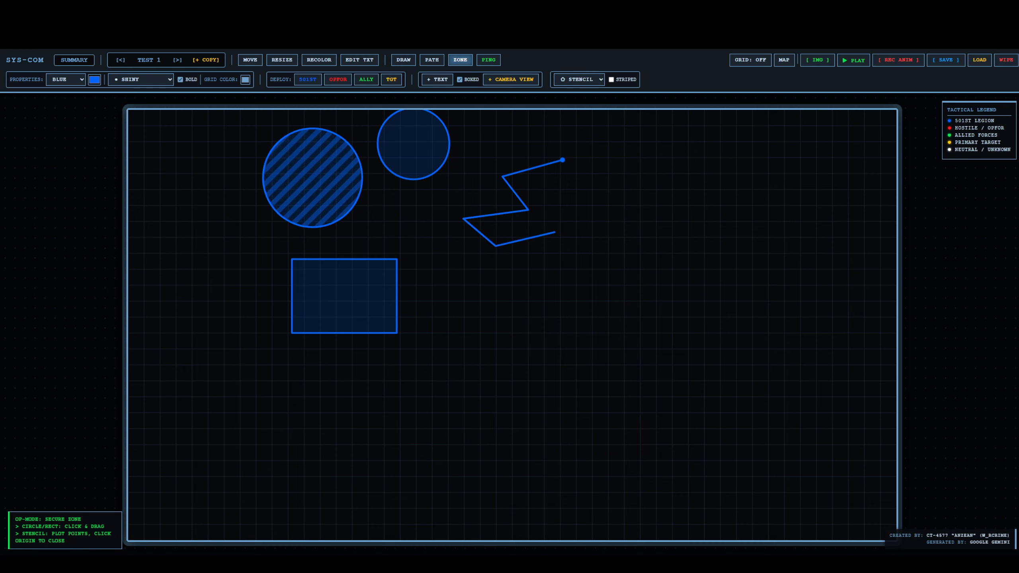
{"action": "left_click", "coordinate": [555, 232]}
{"action": "left_click", "coordinate": [546, 207]}
{"action": "left_click", "coordinate": [532, 190]}
{"action": "left_click", "coordinate": [575, 181]}
{"action": "left_click", "coordinate": [562, 159]}
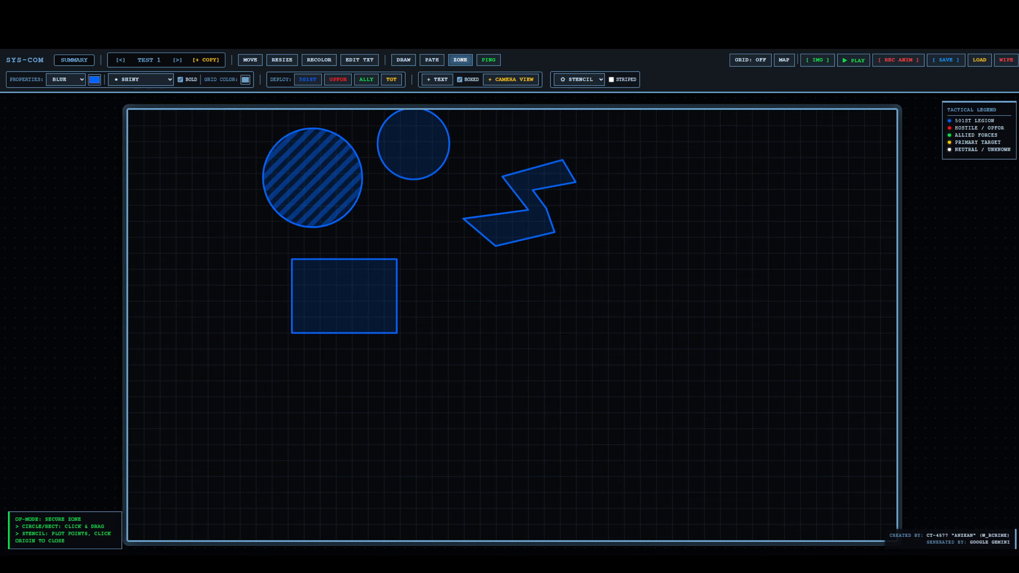
- Delete both circular zones, the stencil zone and the rectangular zone from the map
{"action": "left_click", "coordinate": [250, 59]}
{"action": "double_click", "coordinate": [317, 181]}
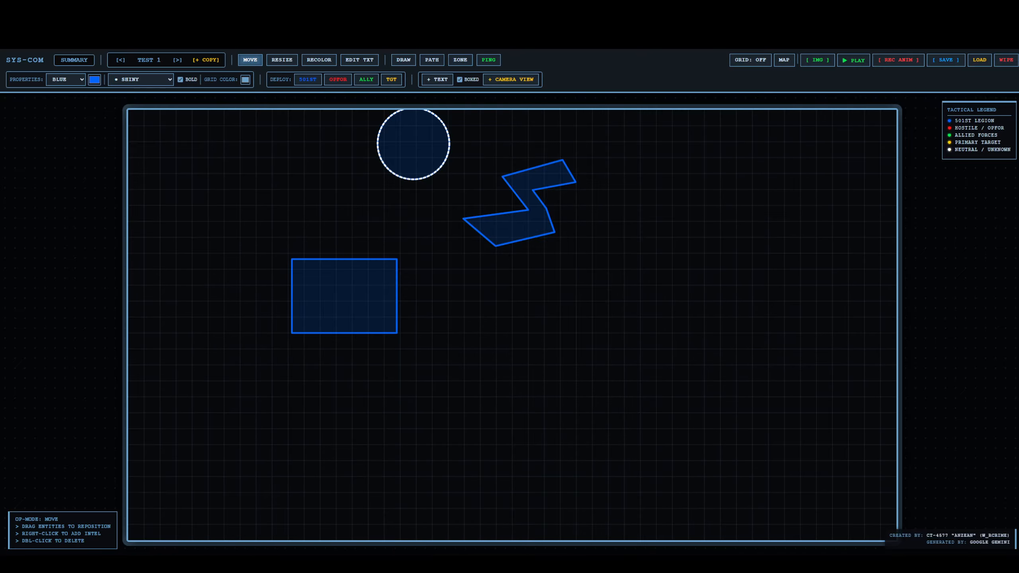
{"action": "double_click", "coordinate": [413, 149]}
{"action": "double_click", "coordinate": [521, 223]}
{"action": "double_click", "coordinate": [344, 295]}
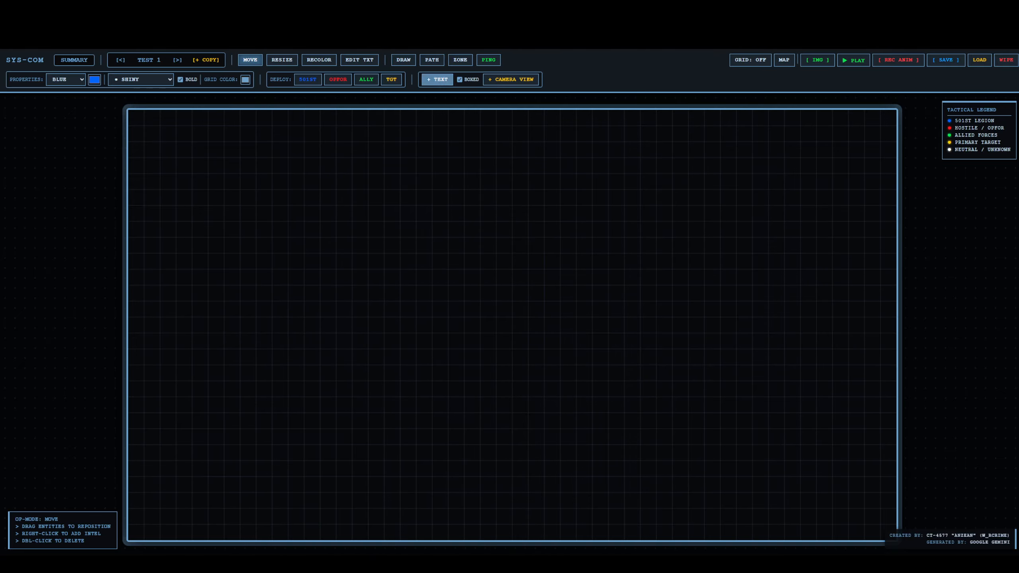
- Send a series of temporary radar pings at different spots across the upper-left and central parts of the map
{"action": "left_click", "coordinate": [488, 60]}
{"action": "left_click", "coordinate": [384, 221]}
{"action": "left_click", "coordinate": [498, 274]}
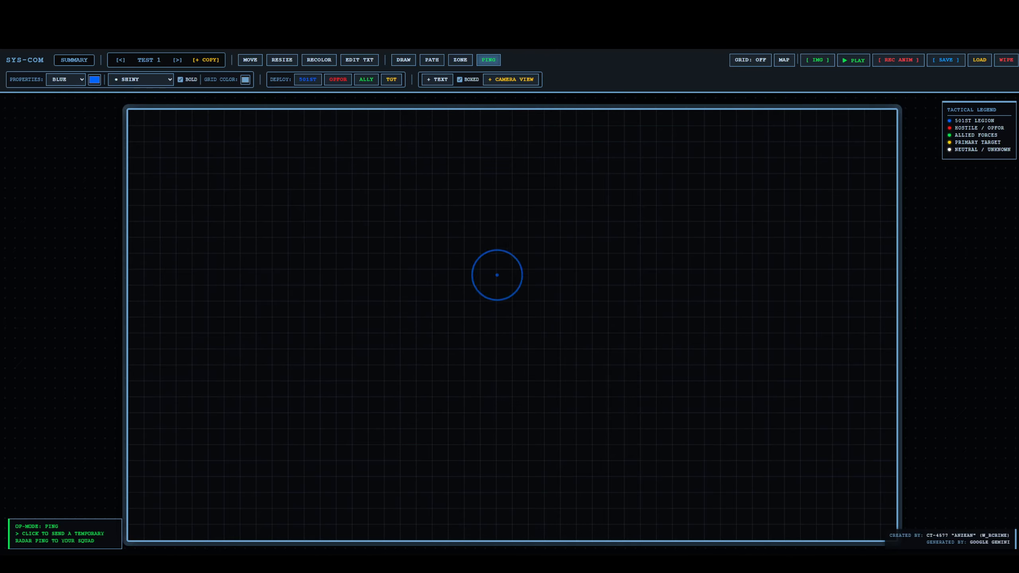
{"action": "left_click", "coordinate": [392, 217]}
{"action": "left_click", "coordinate": [415, 290]}
{"action": "left_click", "coordinate": [515, 262]}
{"action": "left_click", "coordinate": [368, 270]}
{"action": "left_click", "coordinate": [506, 268]}
{"action": "left_click", "coordinate": [326, 201]}
- Show the coordinate grid, shift its color slightly toward a more violet blue, and hide the grid again
{"action": "left_click", "coordinate": [749, 60]}
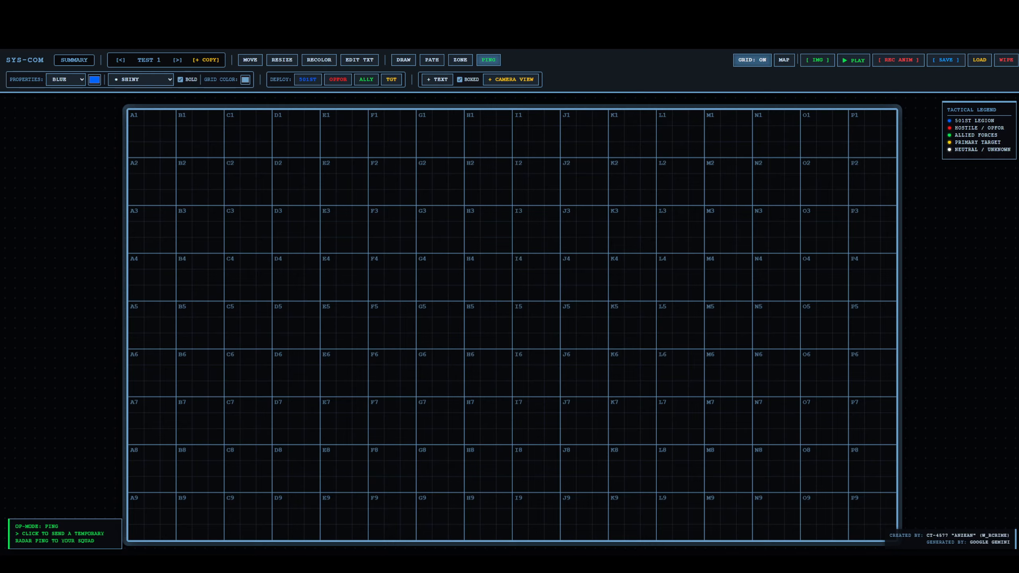
{"action": "left_click", "coordinate": [245, 79]}
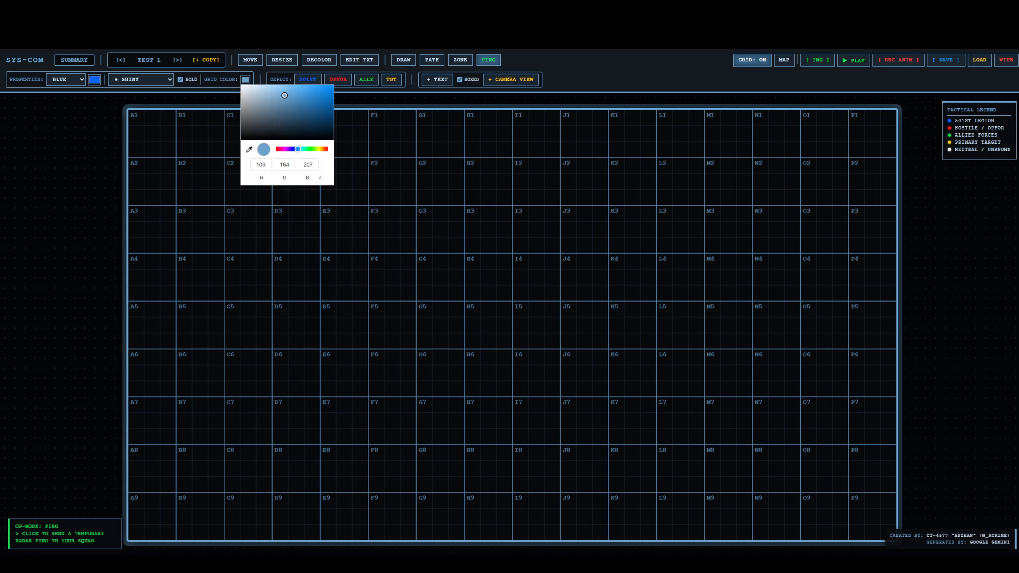
{"action": "mouse_move", "coordinate": [297, 149]}
{"action": "left_mouse_down"}
{"action": "mouse_move", "coordinate": [276, 149]}
{"action": "mouse_move", "coordinate": [319, 149]}
{"action": "mouse_move", "coordinate": [296, 149]}
{"action": "left_mouse_up"}
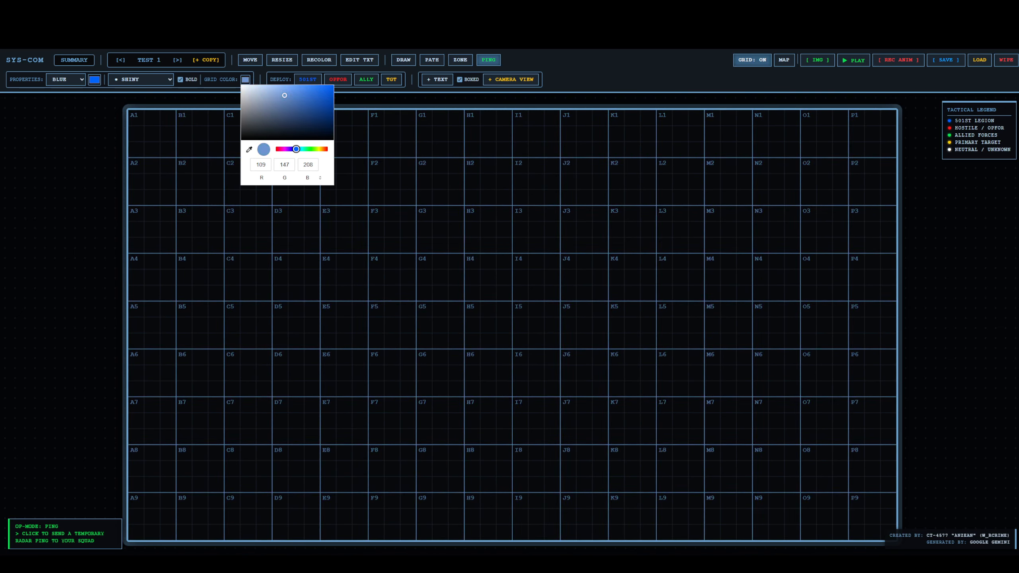
{"action": "left_click", "coordinate": [752, 60]}
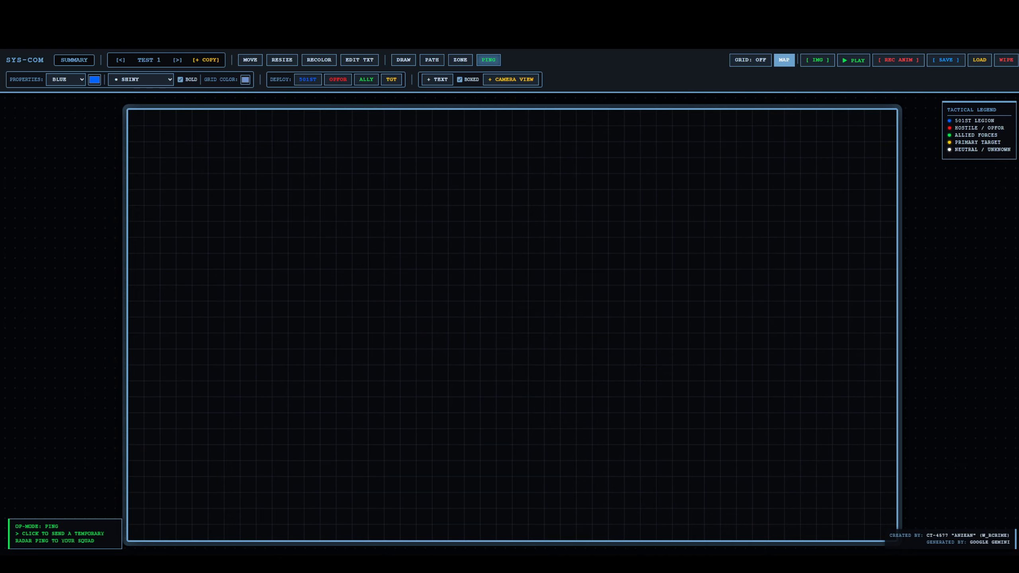
- Load image.png as the map background and place two 501ST markers one above the other south of the Jedi Temple
{"action": "left_click", "coordinate": [784, 60]}
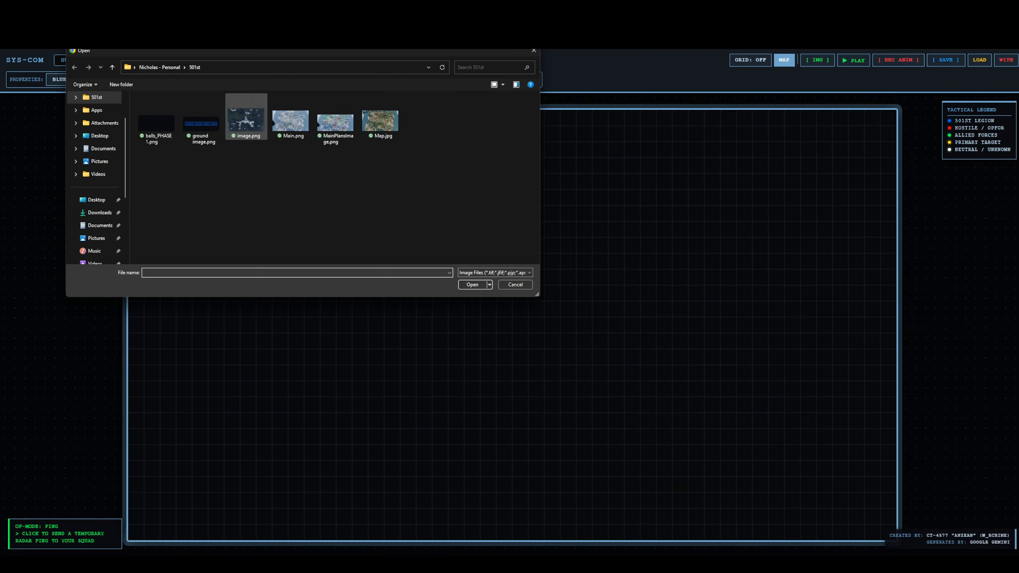
{"action": "double_click", "coordinate": [246, 120]}
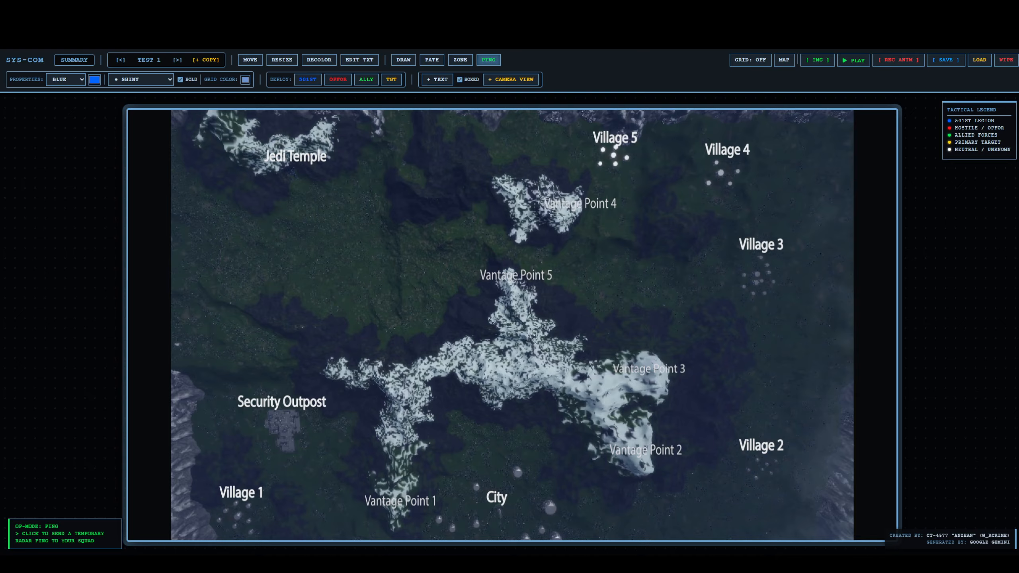
{"action": "left_click", "coordinate": [307, 79]}
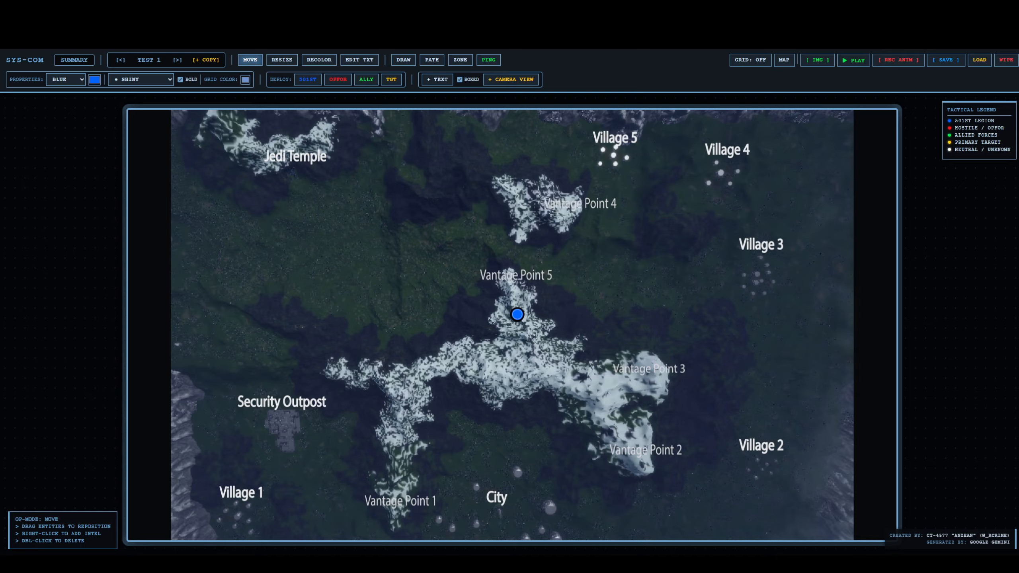
{"action": "mouse_move", "coordinate": [517, 315]}
{"action": "left_mouse_down"}
{"action": "mouse_move", "coordinate": [312, 227]}
{"action": "mouse_move", "coordinate": [316, 236]}
{"action": "left_mouse_up"}
{"action": "left_click", "coordinate": [307, 79]}
{"action": "left_click_drag", "start_coordinate": [506, 315], "coordinate": [312, 263]}
- Draw a visible single path eastward from the upper marker and an invisible one from the lower marker, then play and reset the animation
{"action": "left_click", "coordinate": [431, 60]}
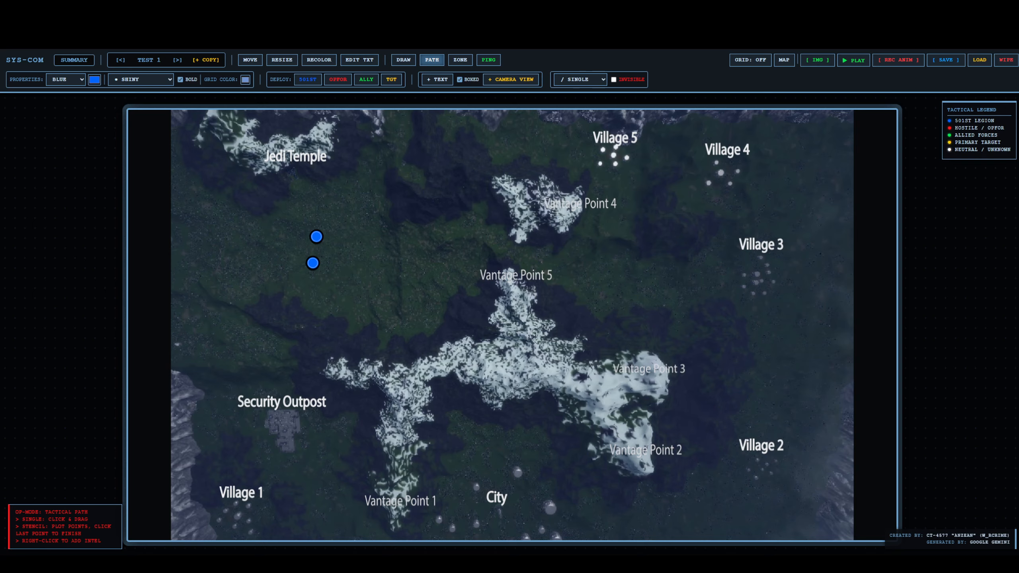
{"action": "left_click_drag", "start_coordinate": [316, 237], "coordinate": [381, 231]}
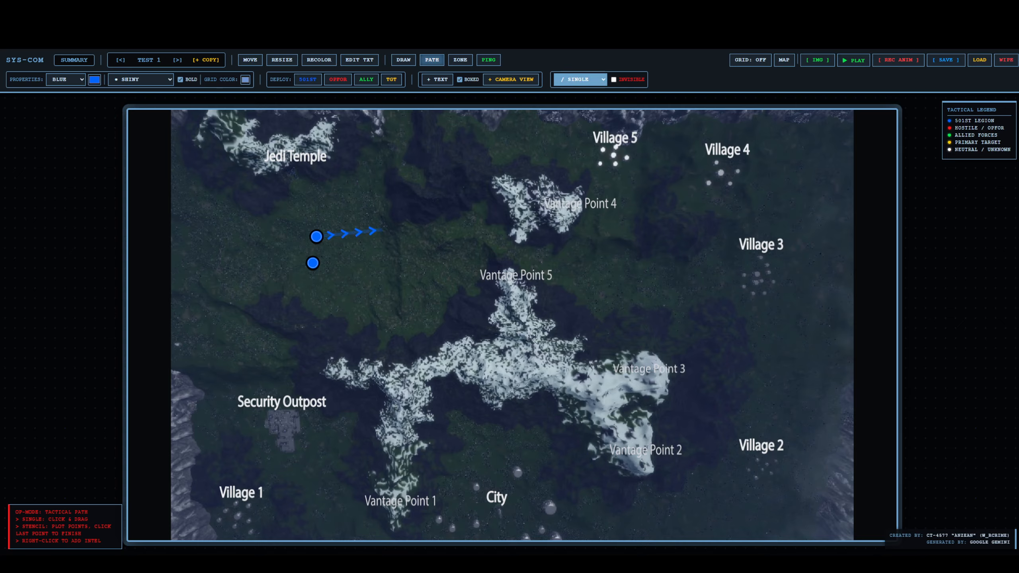
{"action": "left_click", "coordinate": [614, 79]}
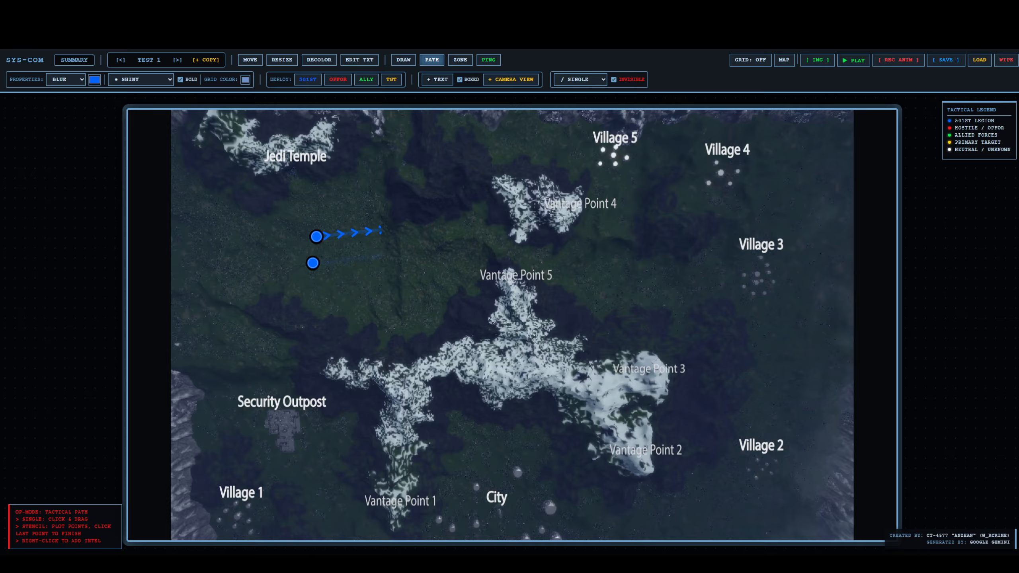
{"action": "left_click", "coordinate": [853, 60]}
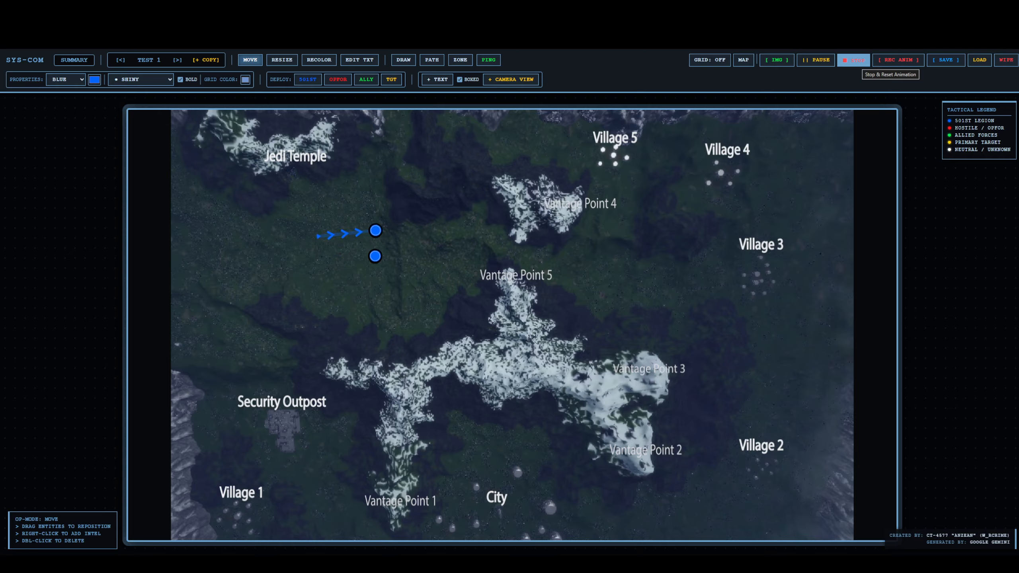
{"action": "left_click", "coordinate": [853, 60]}
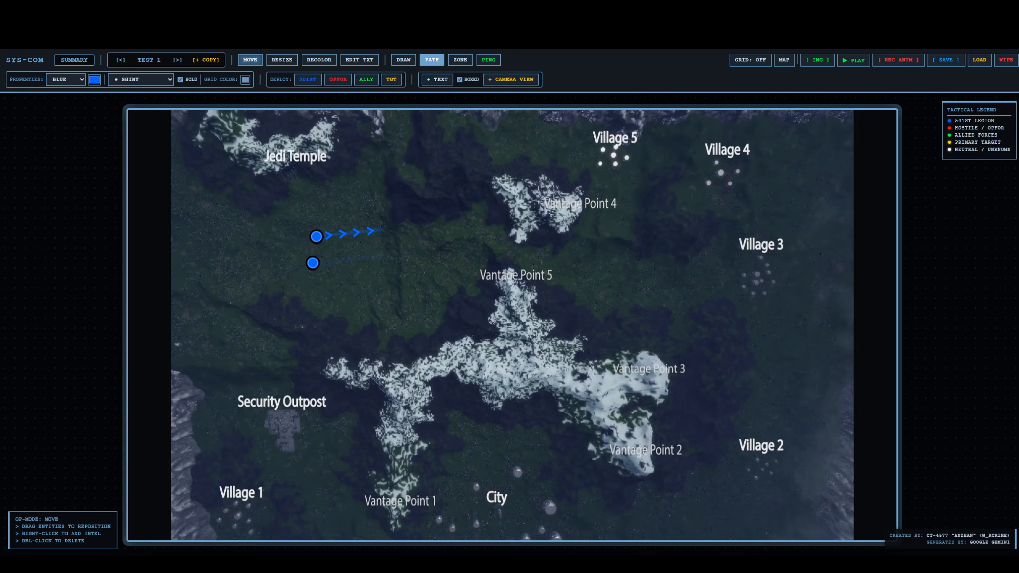
- Draw a visible winding stencil path from the area west of Vantage Point 4, looping north toward Village 5 and ending at Vantage Point 4
{"action": "left_click", "coordinate": [431, 60]}
{"action": "left_click", "coordinate": [581, 80]}
{"action": "left_click", "coordinate": [577, 101]}
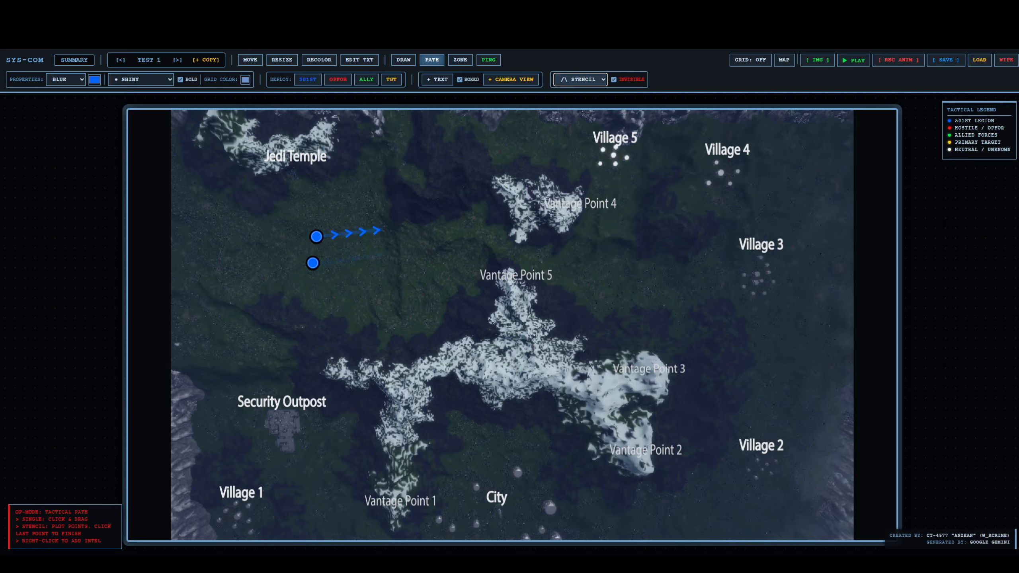
{"action": "left_click", "coordinate": [613, 79]}
{"action": "left_click", "coordinate": [415, 222]}
{"action": "left_click", "coordinate": [481, 228]}
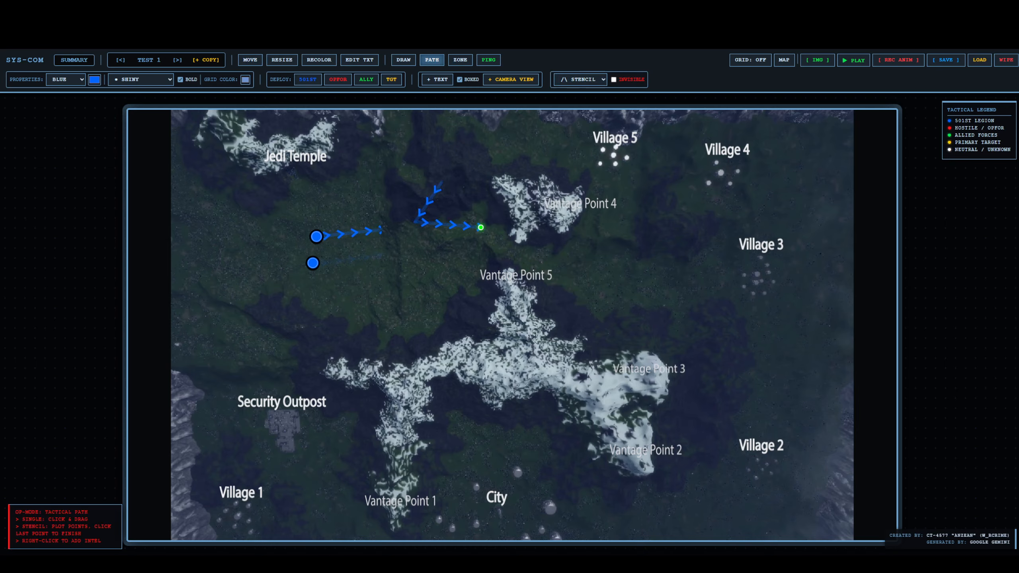
{"action": "left_click", "coordinate": [503, 170]}
{"action": "left_click", "coordinate": [440, 147]}
{"action": "left_click", "coordinate": [502, 126]}
{"action": "left_click", "coordinate": [580, 153]}
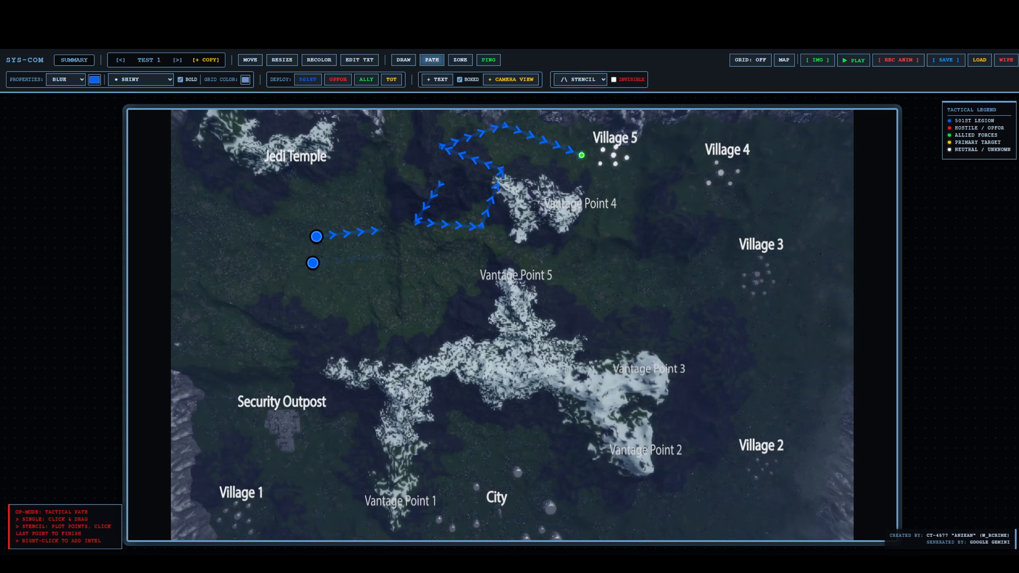
{"action": "left_click", "coordinate": [548, 199]}
{"action": "left_click", "coordinate": [613, 202]}
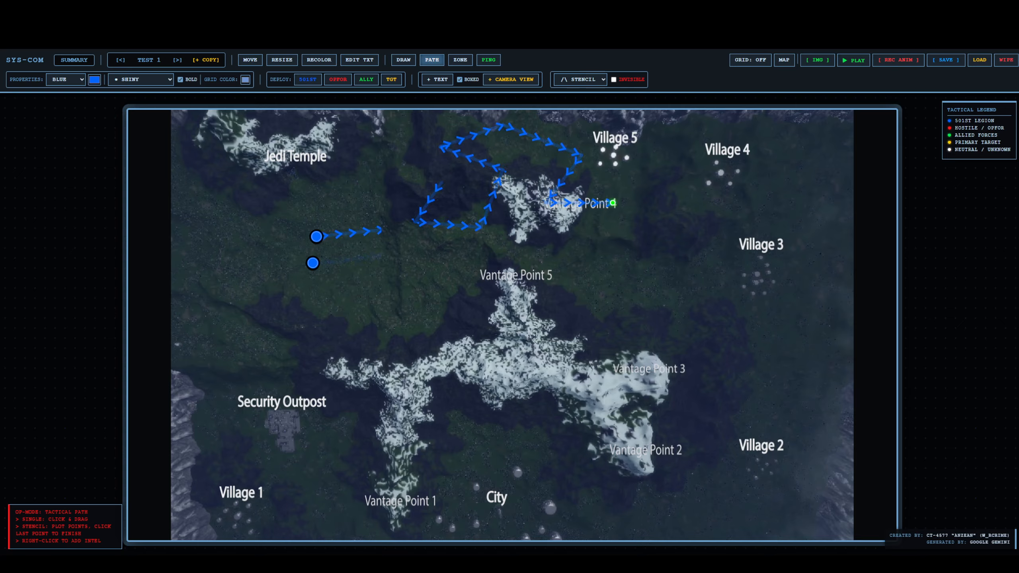
{"action": "left_click", "coordinate": [613, 203]}
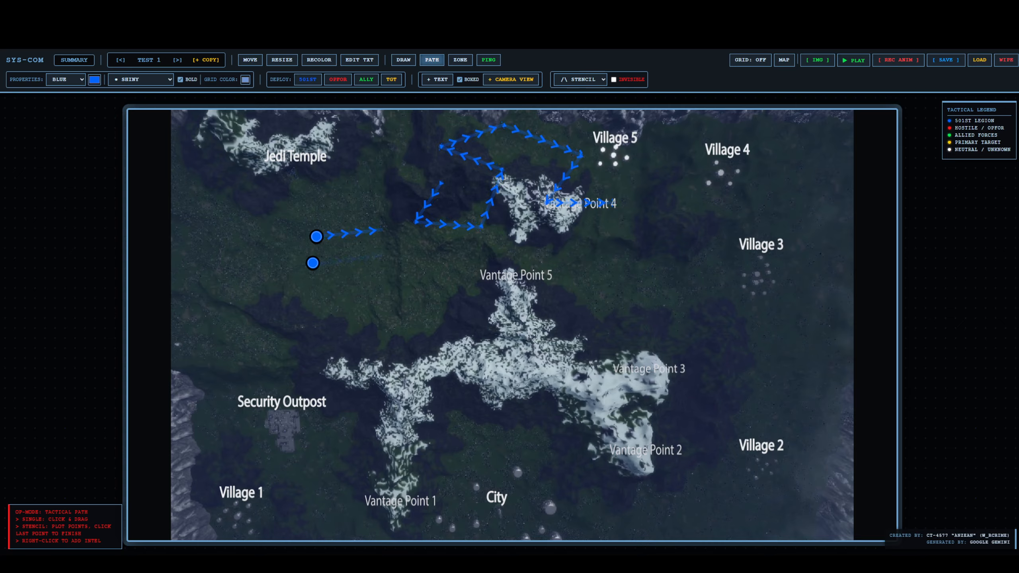
- Delete the winding stencil path, the two straight paths and both 501ST markers from the map
{"action": "left_click", "coordinate": [250, 60]}
{"action": "double_click", "coordinate": [444, 147]}
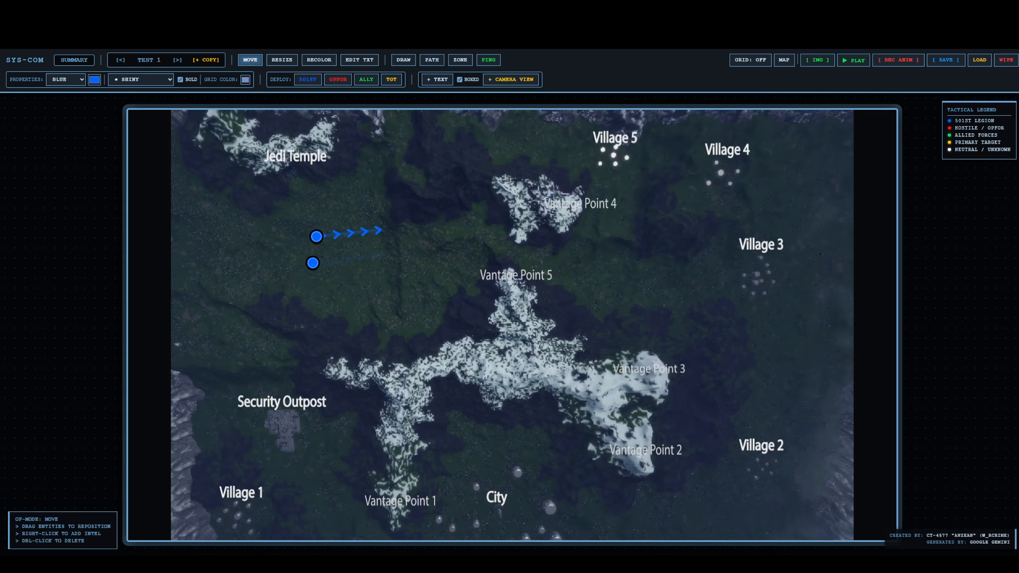
{"action": "double_click", "coordinate": [312, 263]}
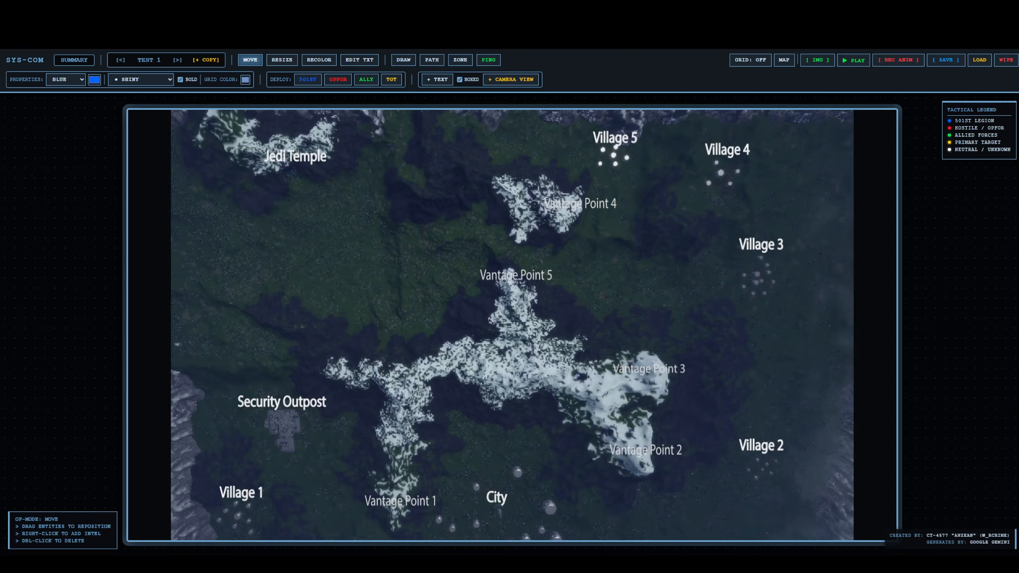
- Deploy five 501ST markers and spread them around Vantage Point 5 and Vantage Point 4
{"action": "left_click", "coordinate": [308, 80]}
{"action": "left_click", "coordinate": [307, 79]}
{"action": "left_click", "coordinate": [307, 79]}
{"action": "left_click", "coordinate": [307, 80]}
{"action": "left_click_drag", "start_coordinate": [503, 333], "coordinate": [581, 213]}
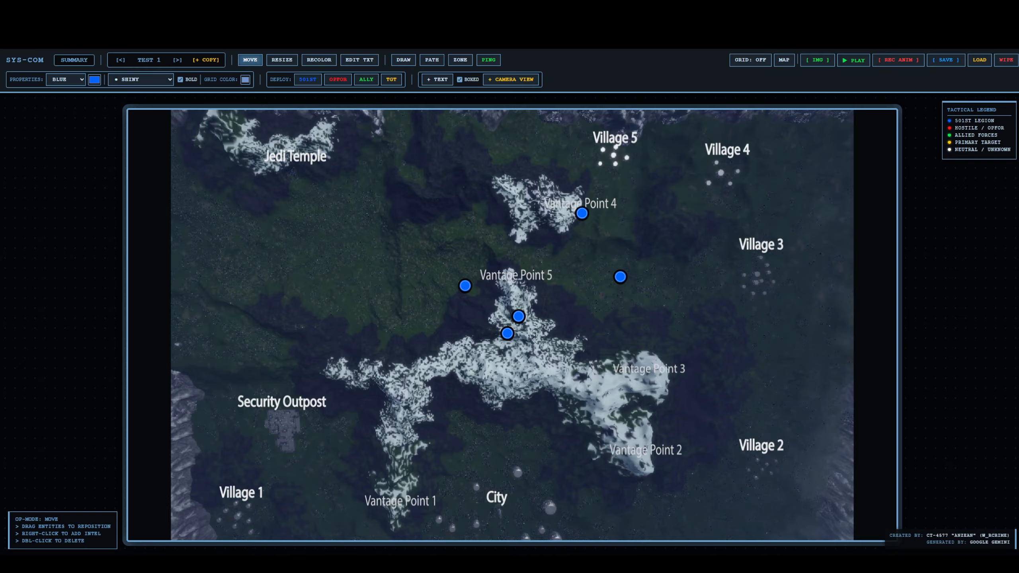
- Wipe the whole plan, including its markers and background map
{"action": "left_click", "coordinate": [1006, 60]}
{"action": "left_click", "coordinate": [548, 76]}
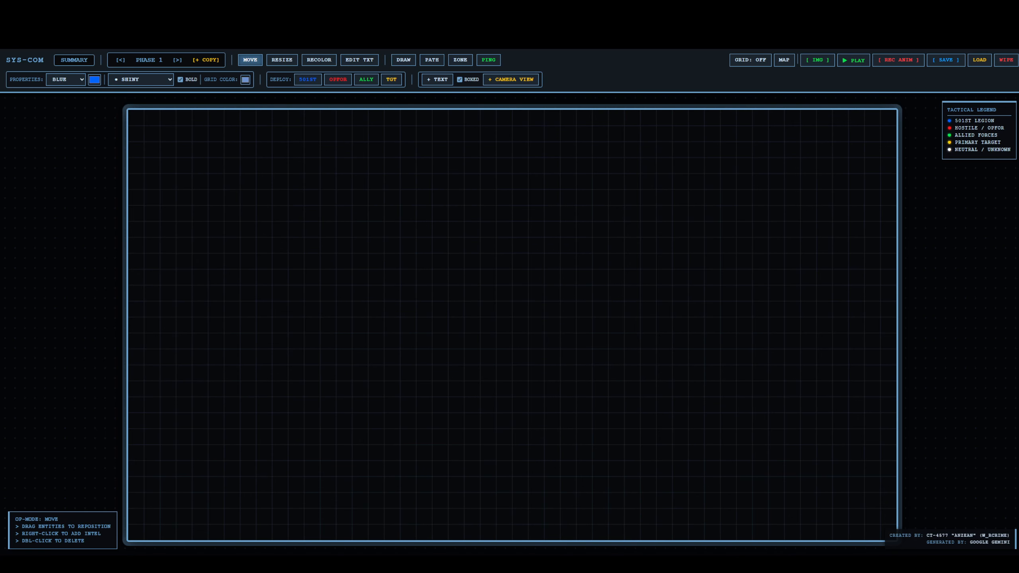
{"action": "left_click", "coordinate": [65, 79]}
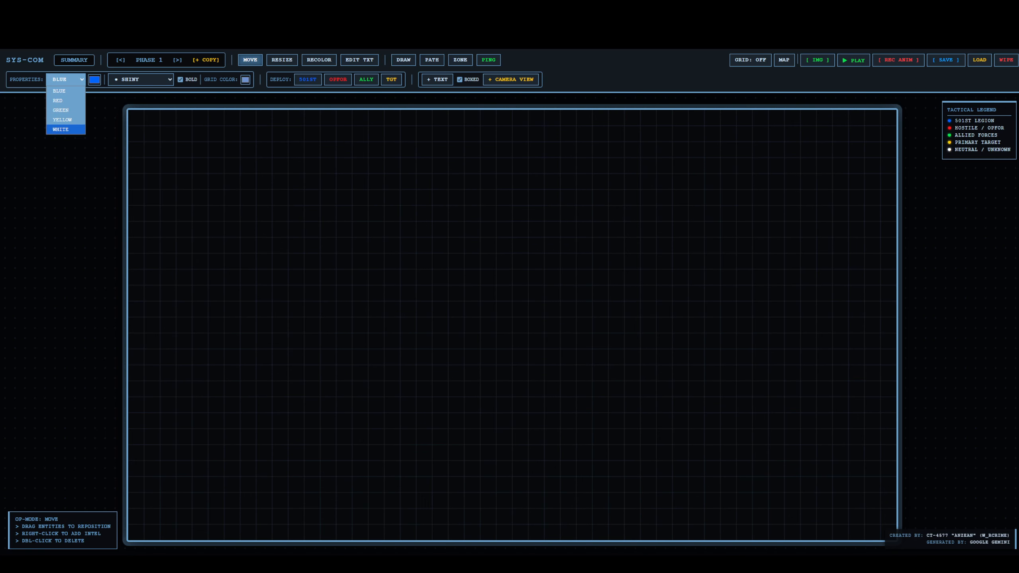
{"action": "left_click", "coordinate": [66, 80]}
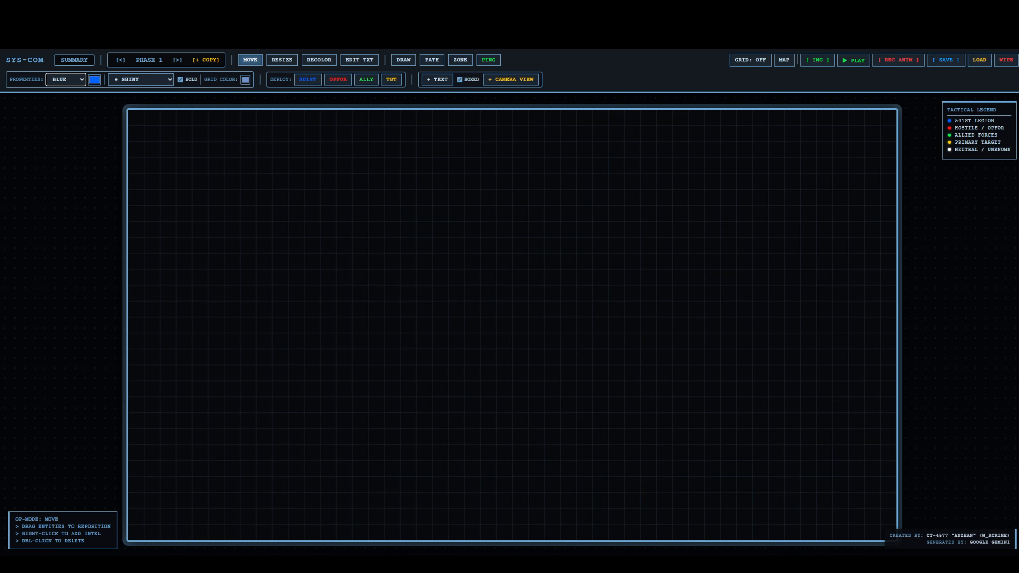
{"action": "left_click", "coordinate": [65, 79]}
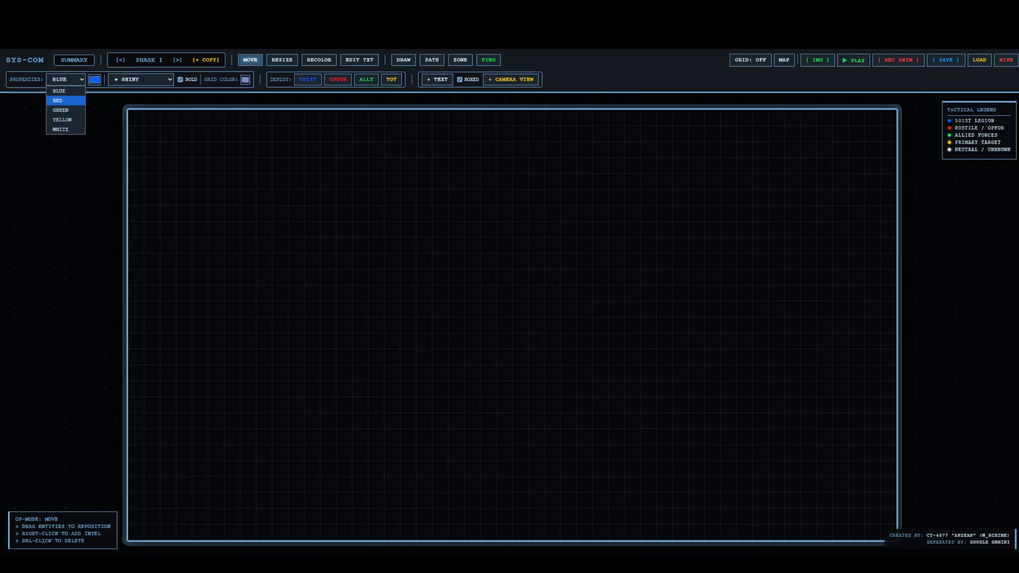
- Set the custom drawing color to a fully saturated, bright purple
{"action": "left_click", "coordinate": [95, 79]}
{"action": "left_click", "coordinate": [153, 112]}
{"action": "left_click_drag", "start_coordinate": [143, 149], "coordinate": [137, 150]}
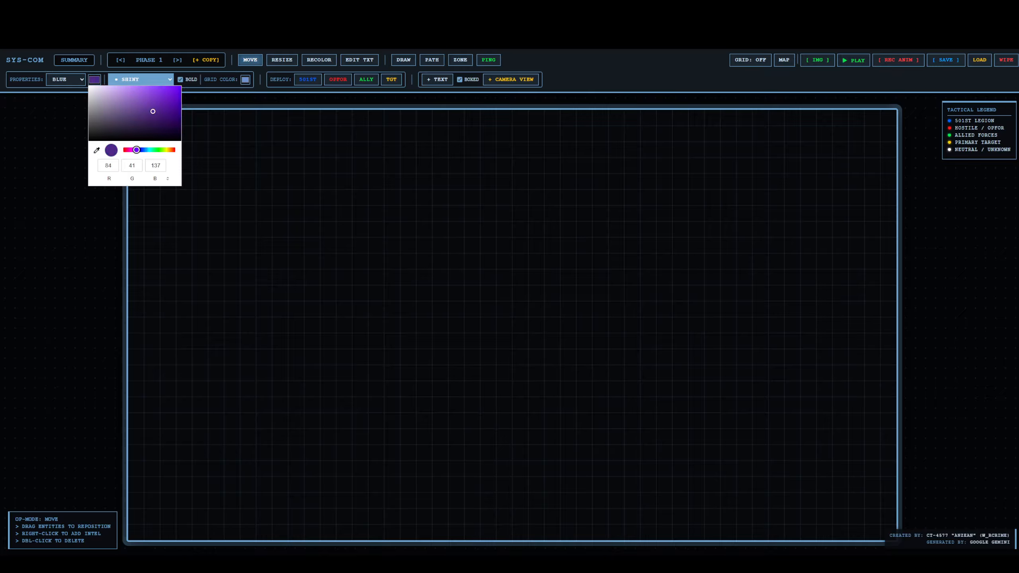
{"action": "left_click", "coordinate": [175, 91]}
- Deploy a 501ST marker, move it to the map's upper-left area and recolor it with the custom purple
{"action": "left_click", "coordinate": [307, 79]}
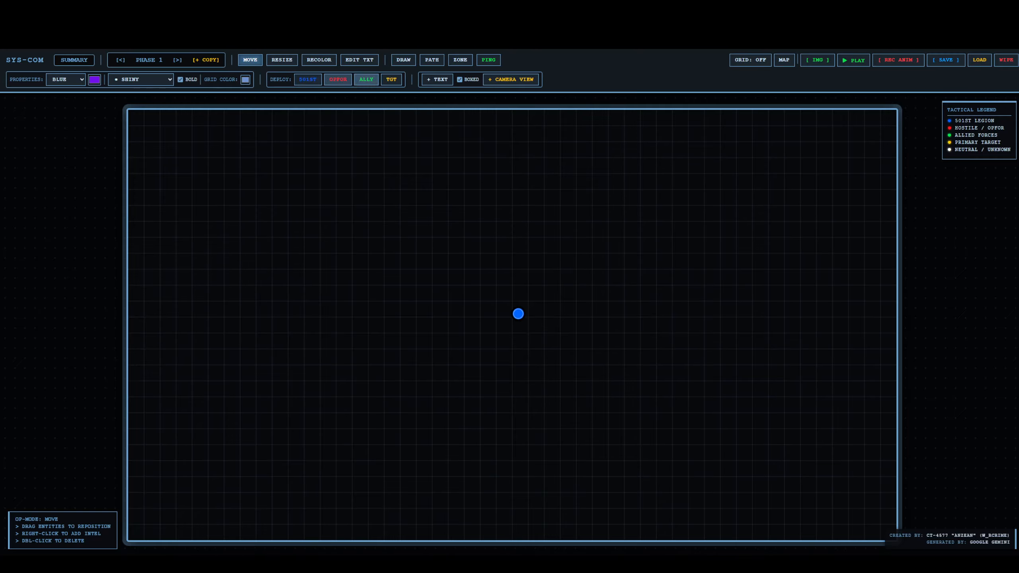
{"action": "left_click_drag", "start_coordinate": [518, 313], "coordinate": [292, 194]}
{"action": "left_click", "coordinate": [319, 59]}
{"action": "left_click", "coordinate": [269, 169]}
{"action": "left_click", "coordinate": [250, 59]}
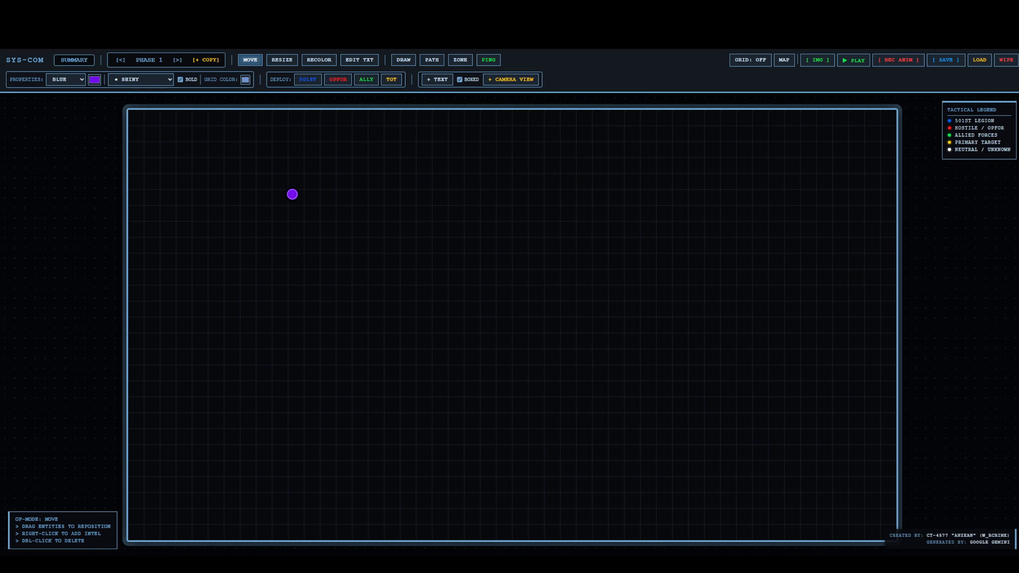
- Delete the purple marker from the map and set the marker type to Infantry
{"action": "double_click", "coordinate": [292, 194]}
{"action": "left_click", "coordinate": [141, 79]}
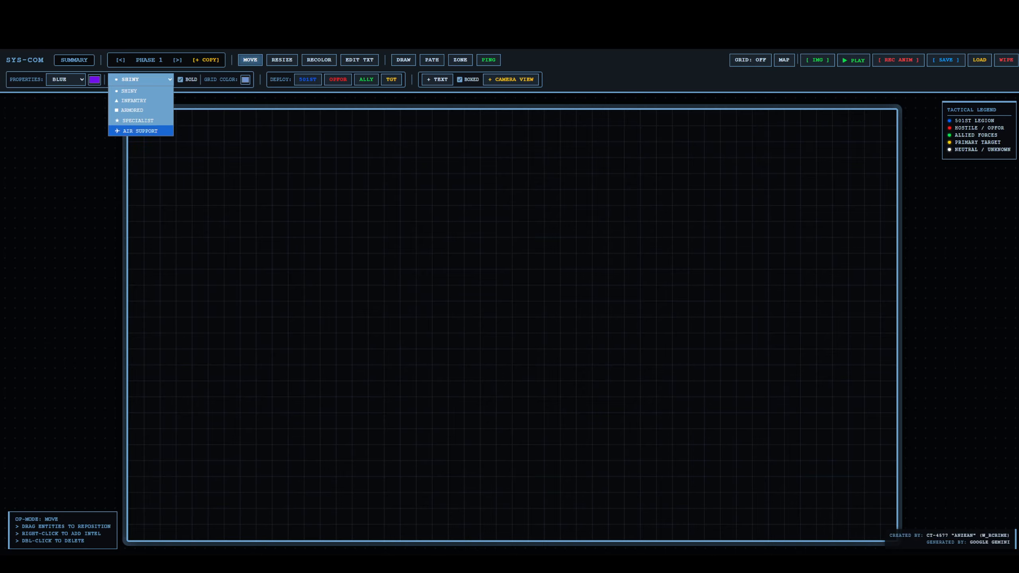
{"action": "key", "text": "Return"}
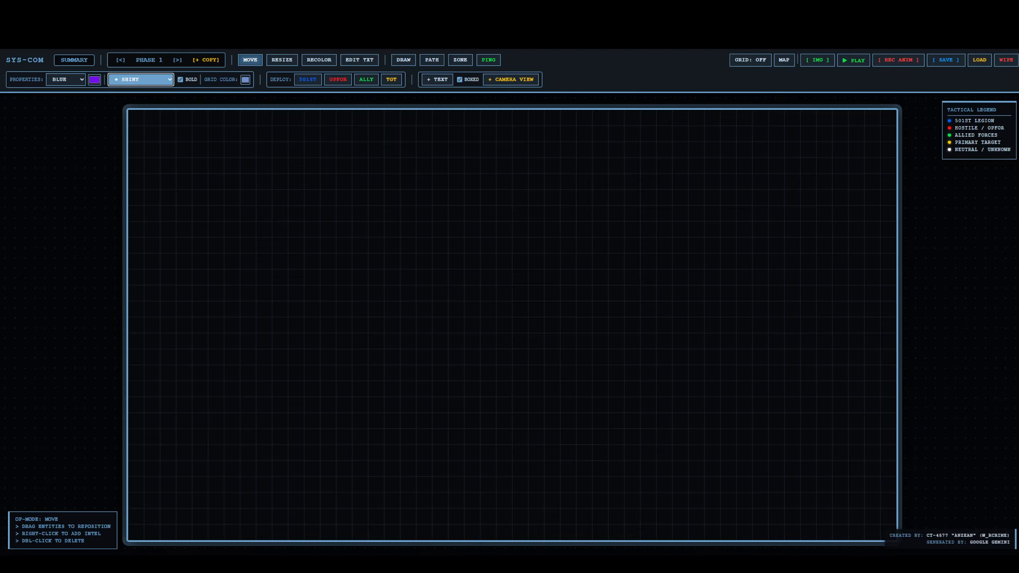
{"action": "left_click", "coordinate": [140, 79]}
{"action": "left_click", "coordinate": [138, 100]}
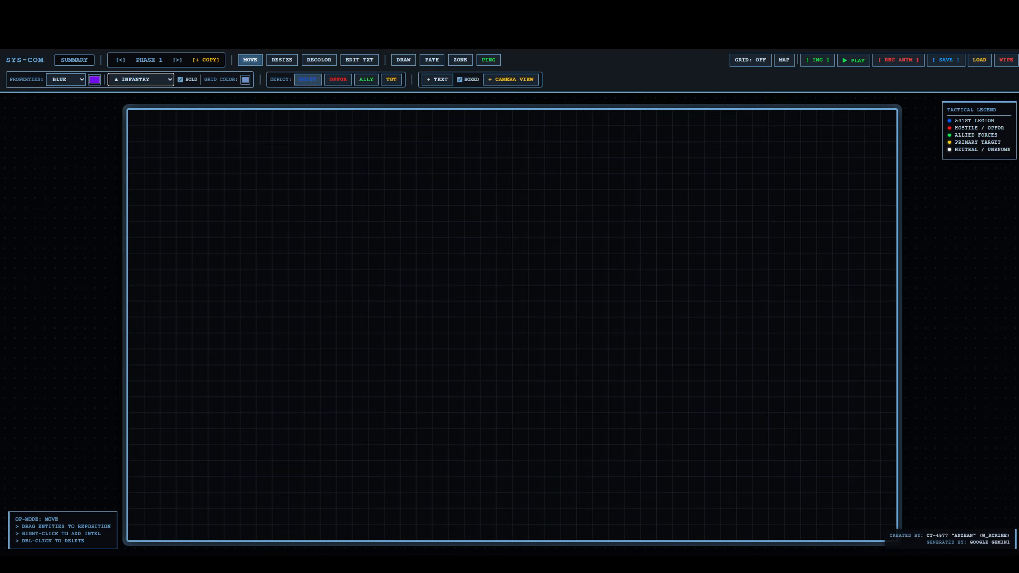
- Deploy one Infantry marker for each faction: 501ST, OPFOR, ALLY and TGT
{"action": "left_click", "coordinate": [307, 80]}
{"action": "left_click", "coordinate": [338, 80]}
{"action": "left_click", "coordinate": [366, 79]}
{"action": "left_click", "coordinate": [391, 79]}
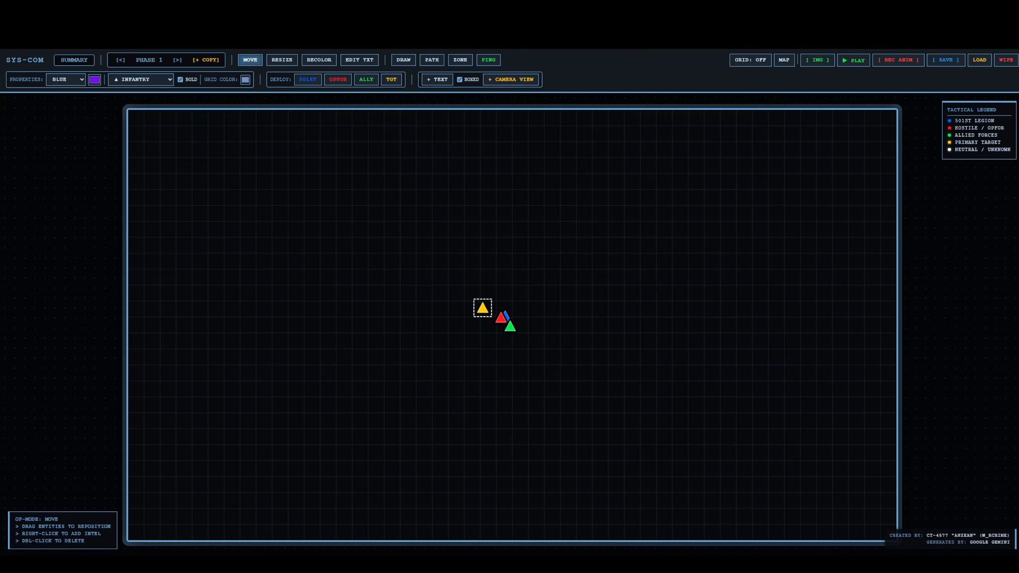
- Pull the overlapping Infantry markers apart and delete all four of them from the map
{"action": "left_click_drag", "start_coordinate": [501, 318], "coordinate": [513, 276]}
{"action": "double_click", "coordinate": [505, 317]}
{"action": "double_click", "coordinate": [513, 276]}
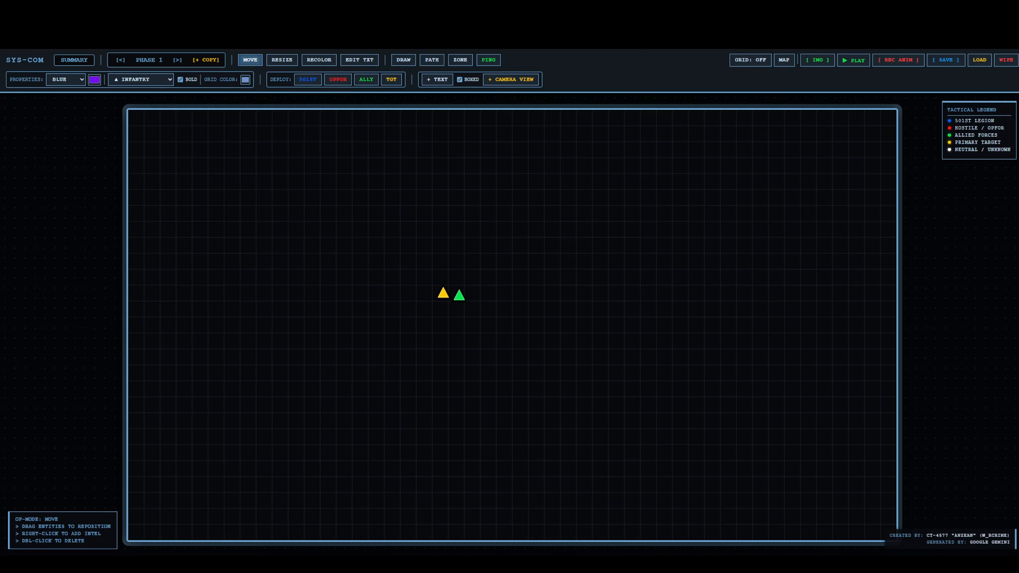
{"action": "double_click", "coordinate": [459, 295]}
{"action": "double_click", "coordinate": [443, 293]}
- Turn bold off, deploy a 501ST Infantry marker, move it up and left of the map centre, and delete it
{"action": "left_click", "coordinate": [181, 80]}
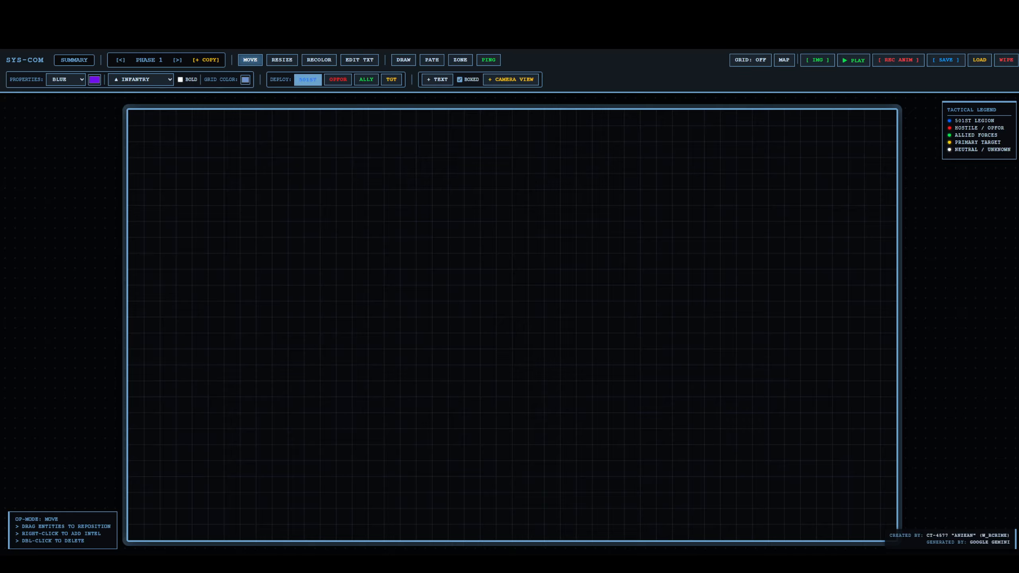
{"action": "left_click", "coordinate": [307, 80]}
{"action": "left_click_drag", "start_coordinate": [500, 332], "coordinate": [354, 244]}
{"action": "double_click", "coordinate": [353, 245]}
- Draw a straight, non-bold purple stencil path rising to the right in the map's upper-left area
{"action": "left_click", "coordinate": [431, 59]}
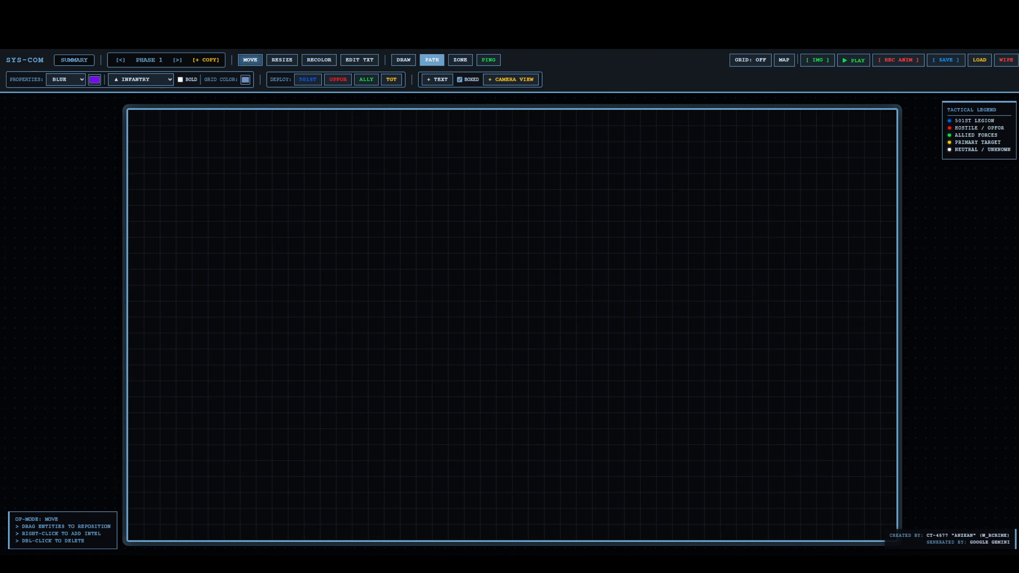
{"action": "left_click_drag", "start_coordinate": [286, 211], "coordinate": [415, 203]}
{"action": "left_click", "coordinate": [380, 165]}
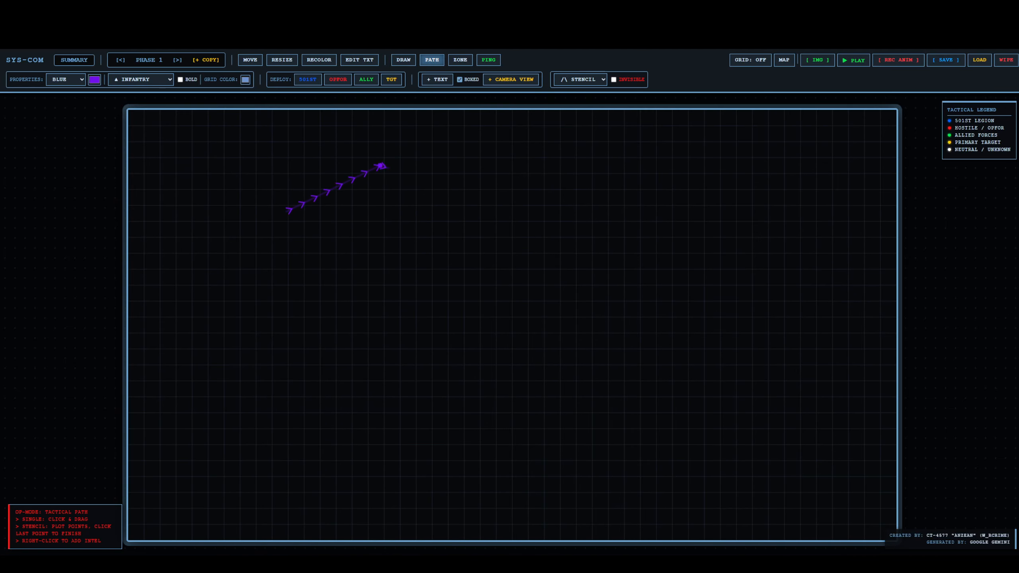
{"action": "left_click", "coordinate": [379, 165]}
- Turn bold on and draw a second purple stencil path just below and parallel to the first one
{"action": "left_click", "coordinate": [180, 80]}
{"action": "left_click", "coordinate": [307, 235]}
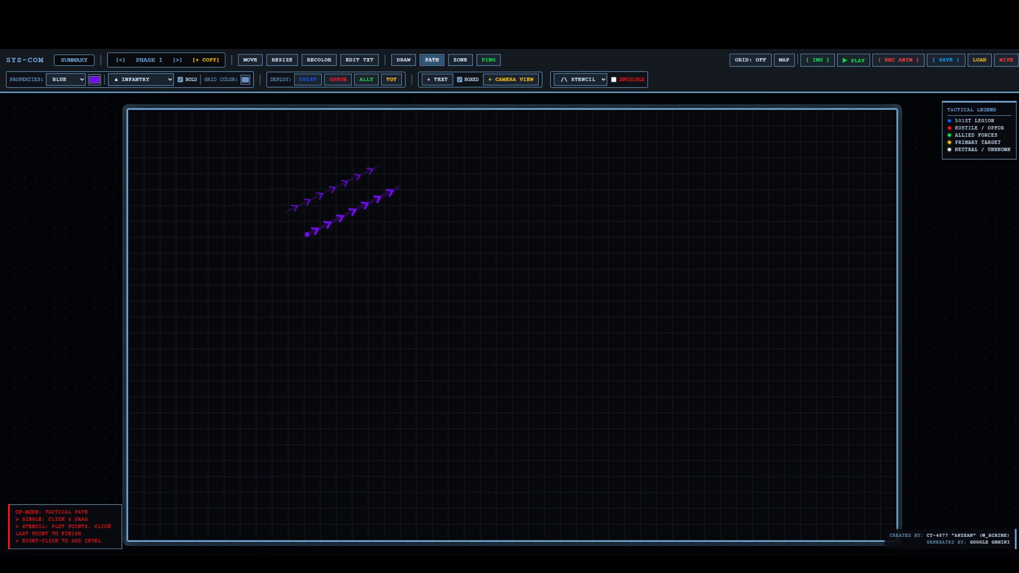
{"action": "left_click", "coordinate": [398, 187]}
{"action": "left_click", "coordinate": [397, 187]}
- Add a bold, boxed text label reading "TEST" to the map
{"action": "left_click", "coordinate": [438, 79]}
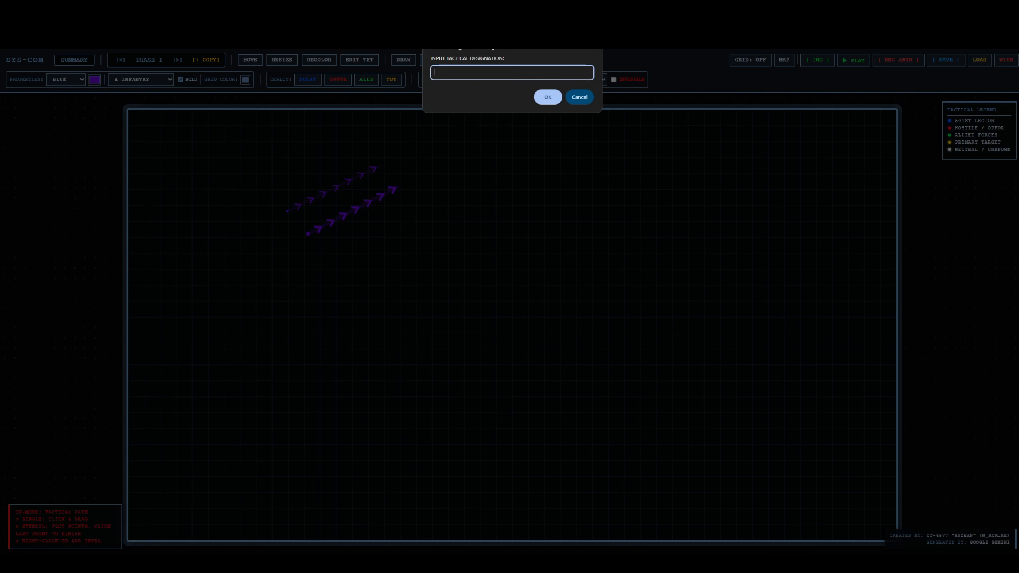
{"action": "type", "text": "TEST"}
{"action": "key", "text": "Return"}
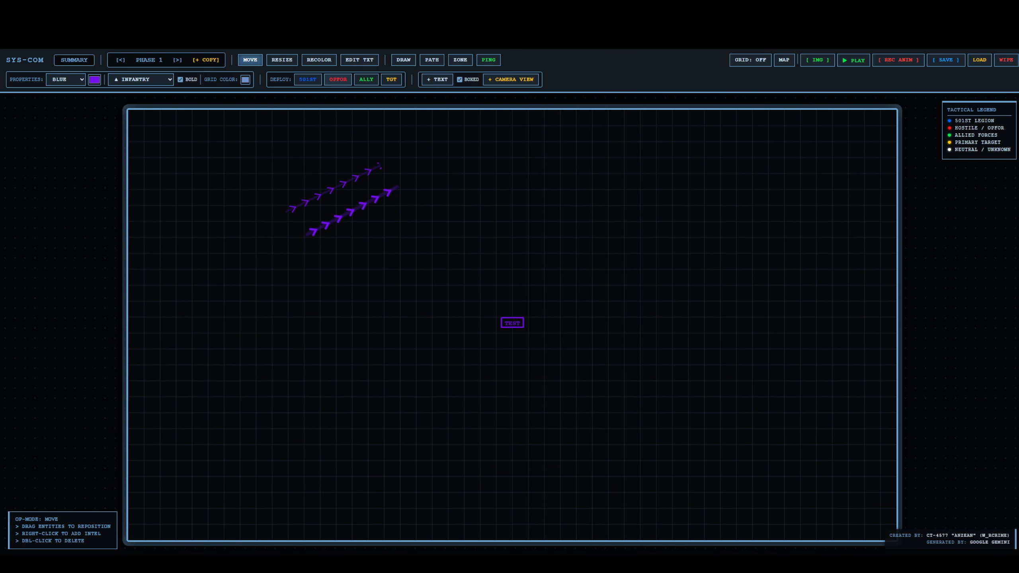
- Add a non-bold boxed label reading "test" and stack both labels up and left of the map centre
{"action": "left_click", "coordinate": [181, 79]}
{"action": "left_click", "coordinate": [437, 79]}
{"action": "type", "text": "test"}
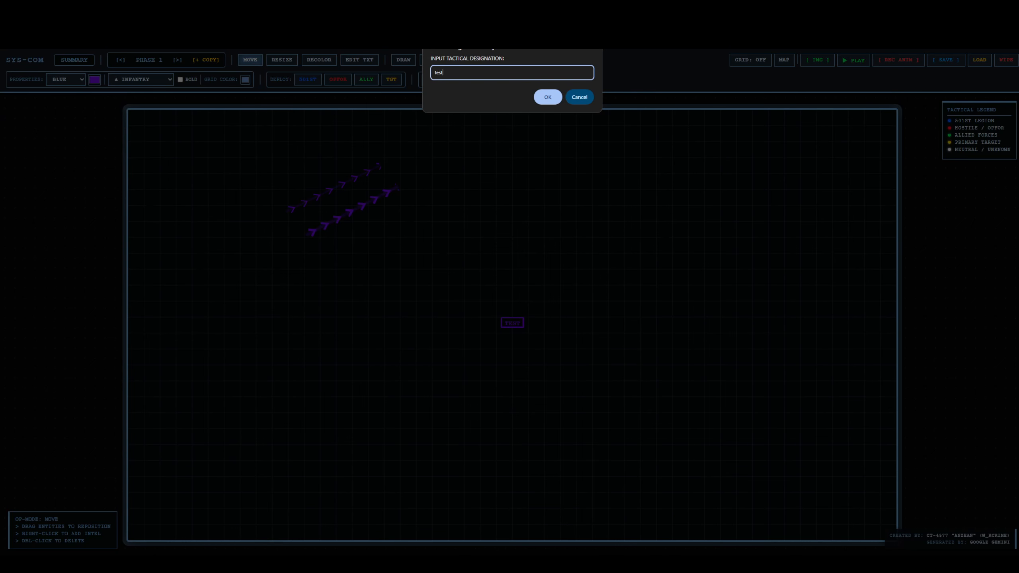
{"action": "key", "text": "Return"}
{"action": "left_click_drag", "start_coordinate": [512, 323], "coordinate": [453, 270]}
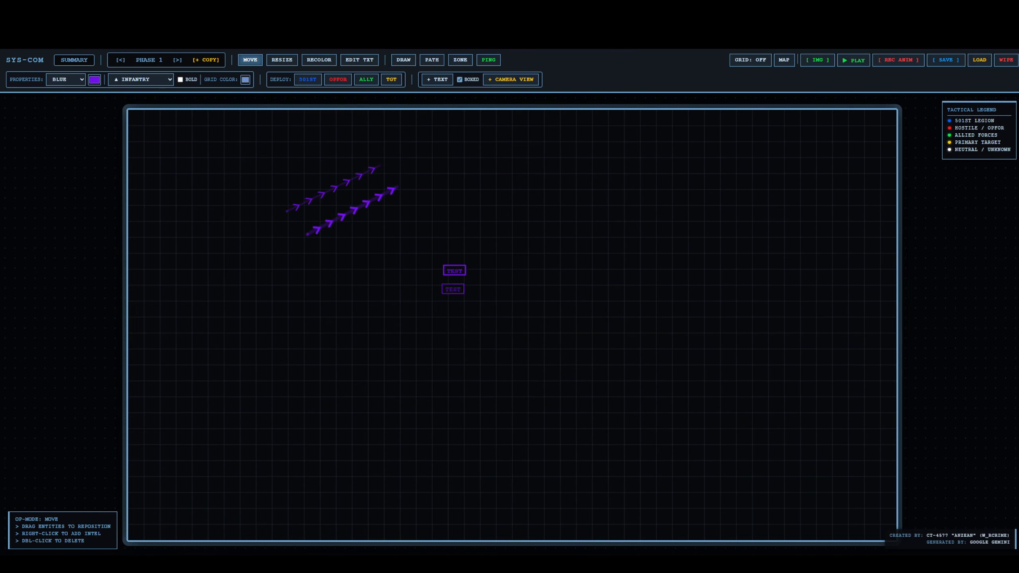
- Delete both text labels and both purple paths from the map
{"action": "double_click", "coordinate": [454, 270]}
{"action": "double_click", "coordinate": [453, 289]}
{"action": "double_click", "coordinate": [358, 207]}
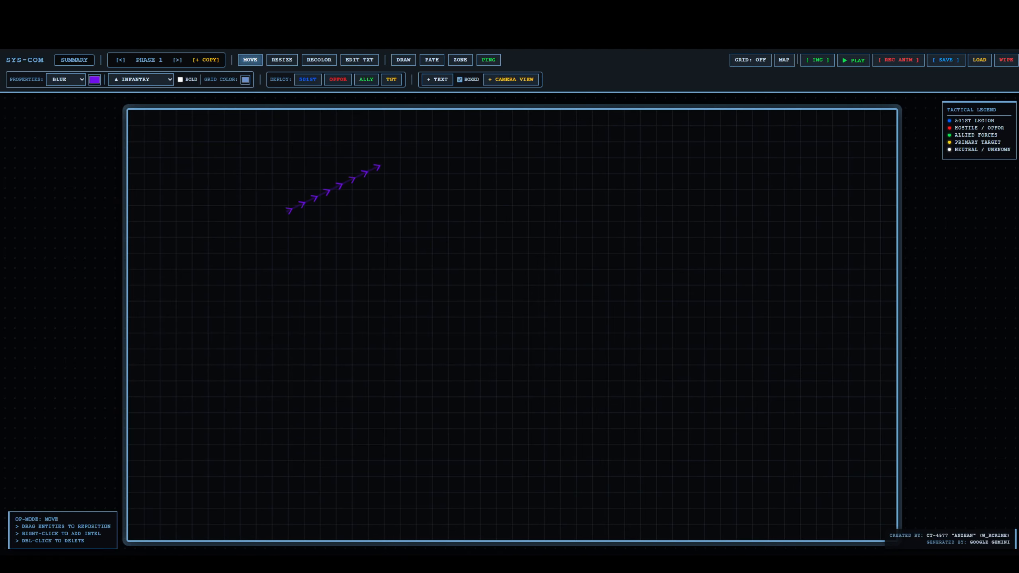
{"action": "double_click", "coordinate": [338, 186]}
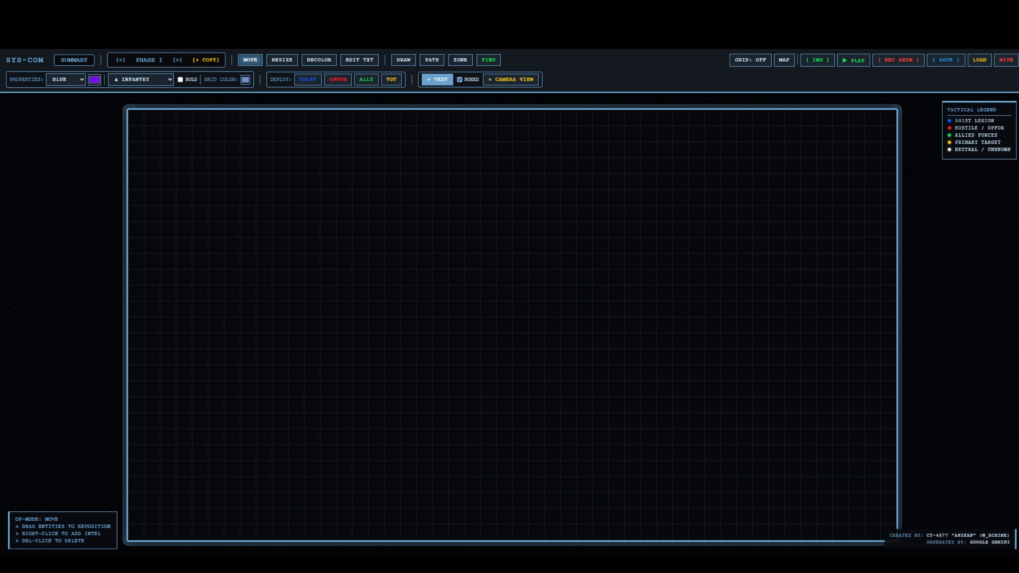
- Add an unboxed, non-bold text label reading "Test" up and left of the map centre, and delete it
{"action": "left_click", "coordinate": [438, 79]}
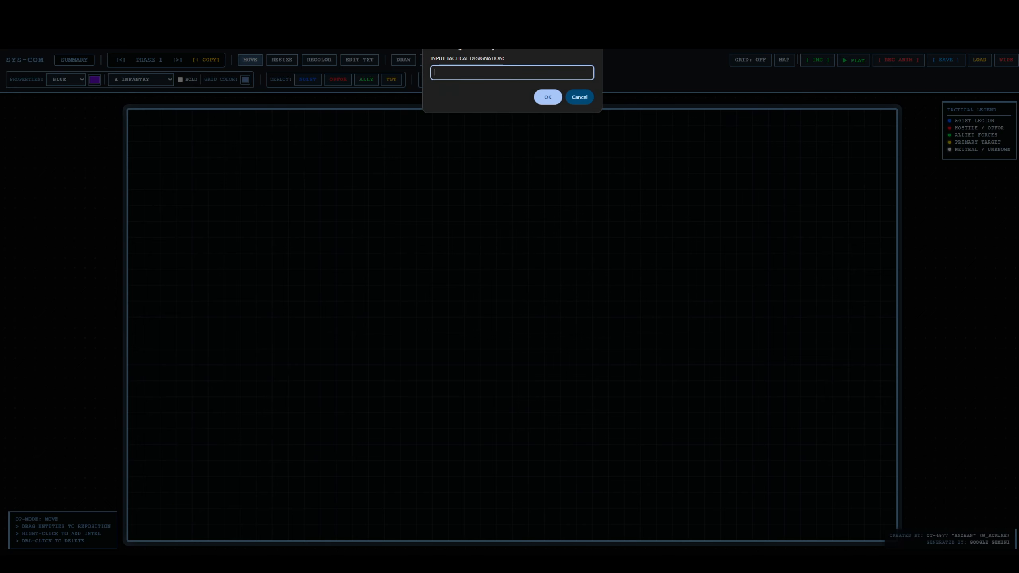
{"action": "type", "text": "Test"}
{"action": "key", "text": "Return"}
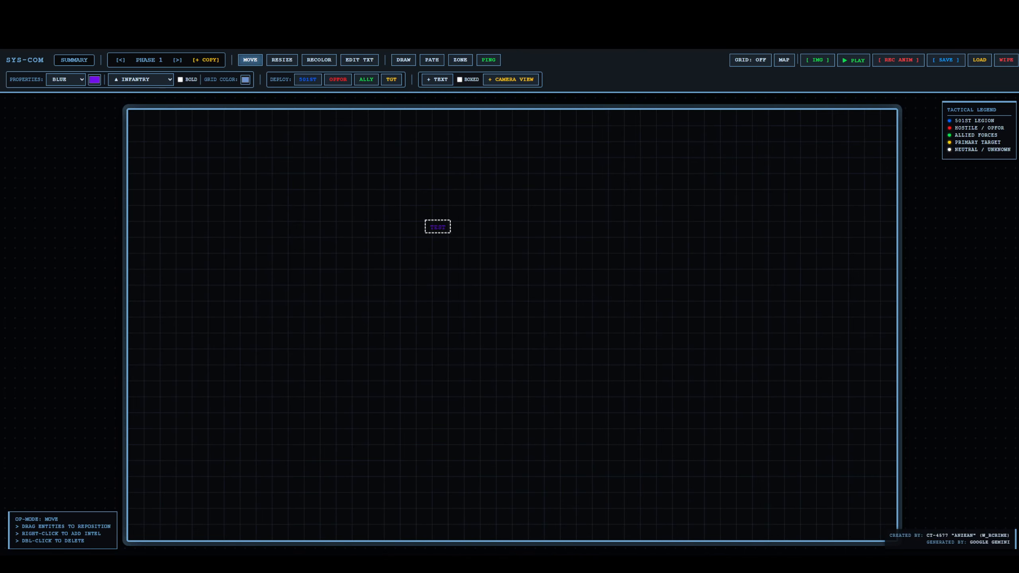
{"action": "double_click", "coordinate": [436, 227]}
- Place a camera view up and left of the map centre using "ground image.png" as reference image, and delete it
{"action": "left_click", "coordinate": [510, 79]}
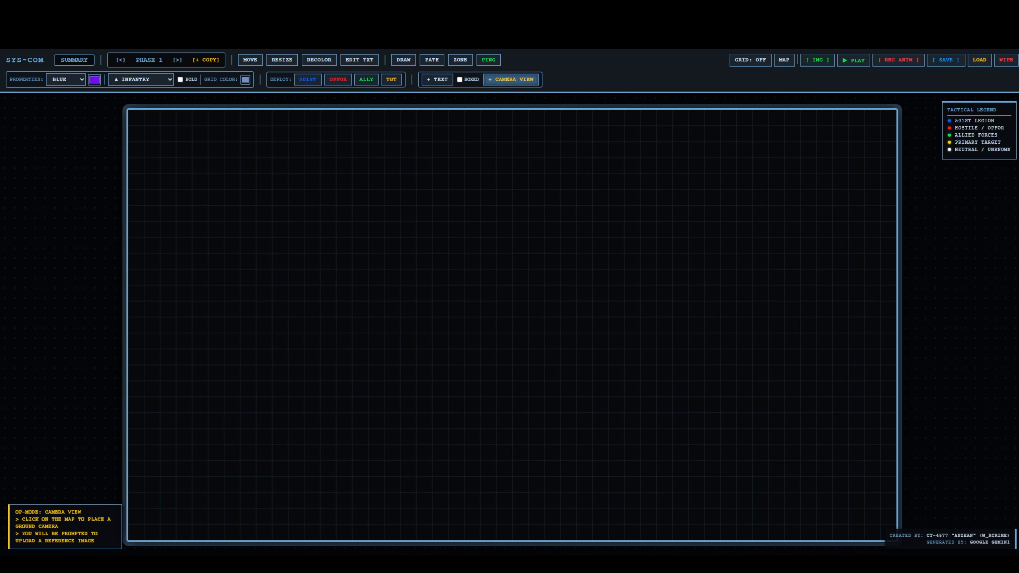
{"action": "left_click", "coordinate": [437, 241]}
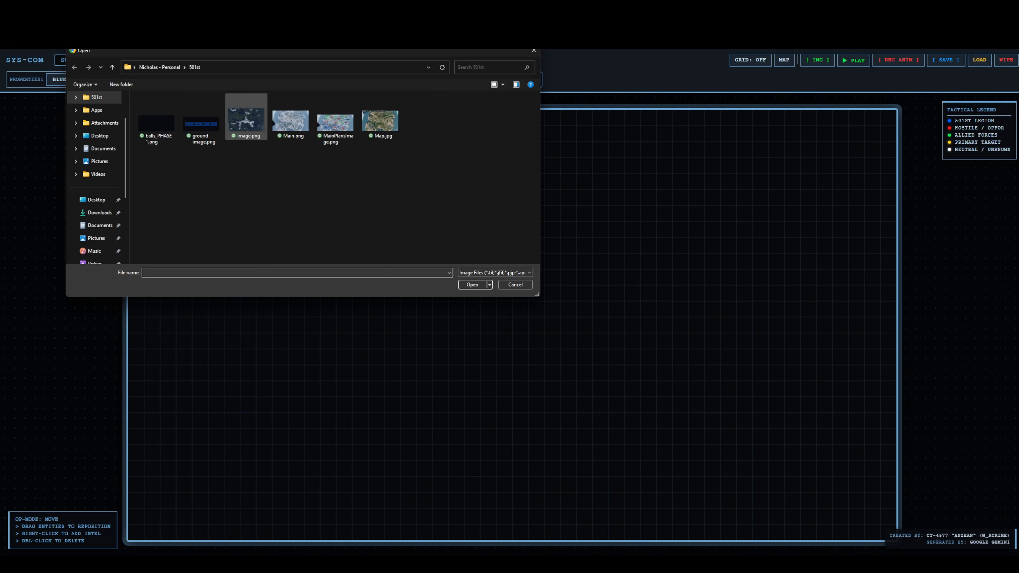
{"action": "double_click", "coordinate": [203, 125]}
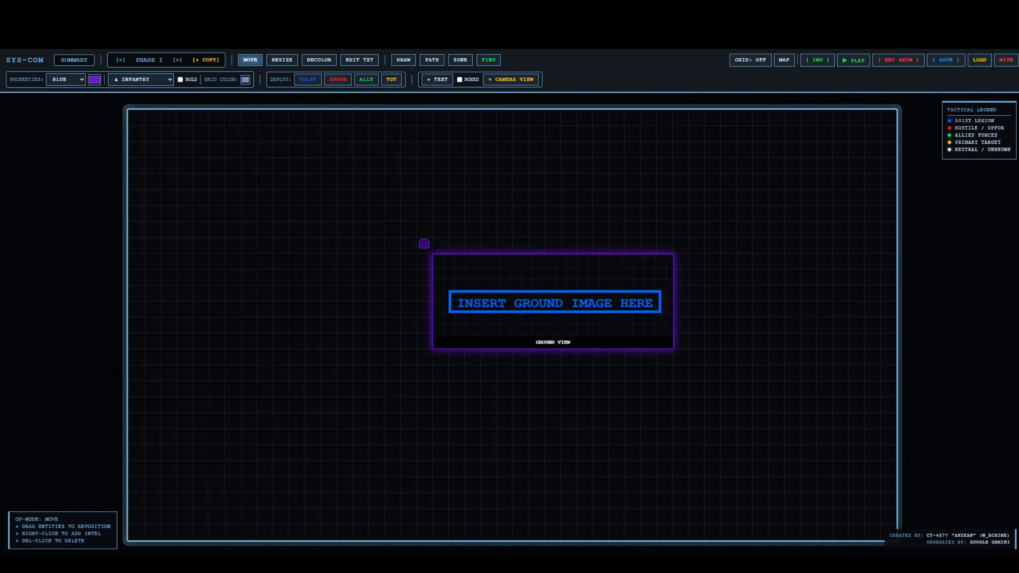
{"action": "double_click", "coordinate": [424, 244]}
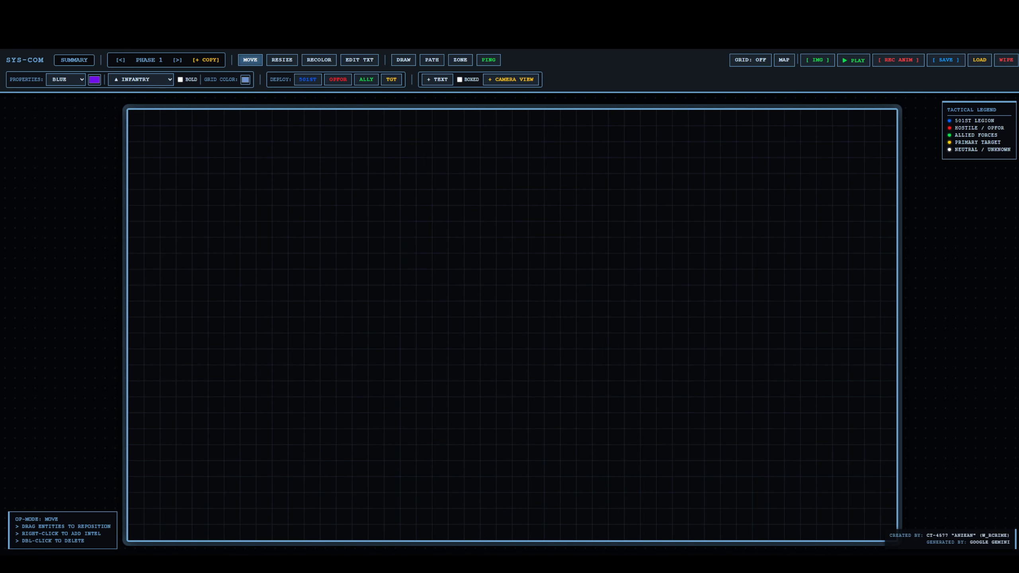
{"action": "key", "text": "alt+Tab"}
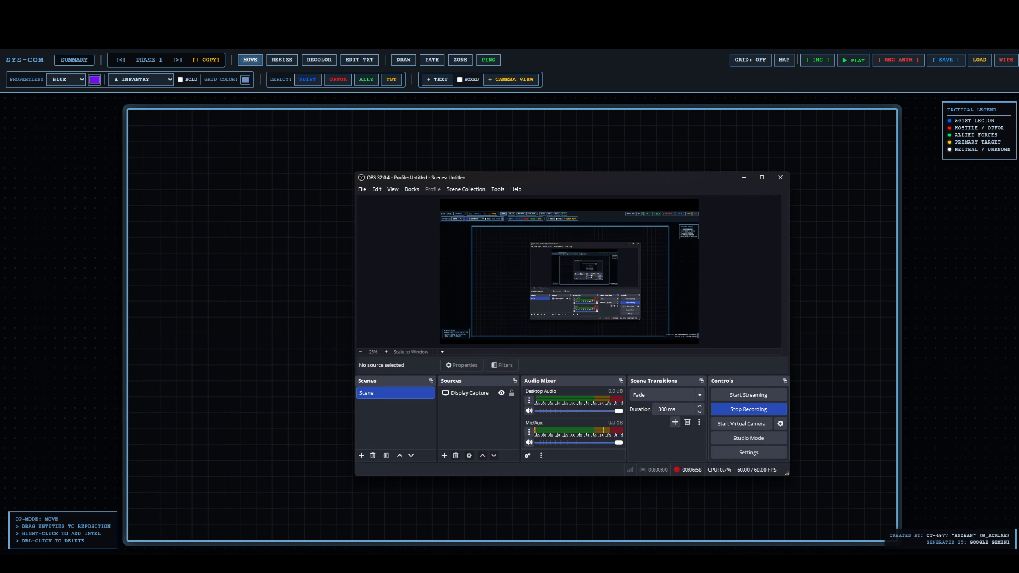